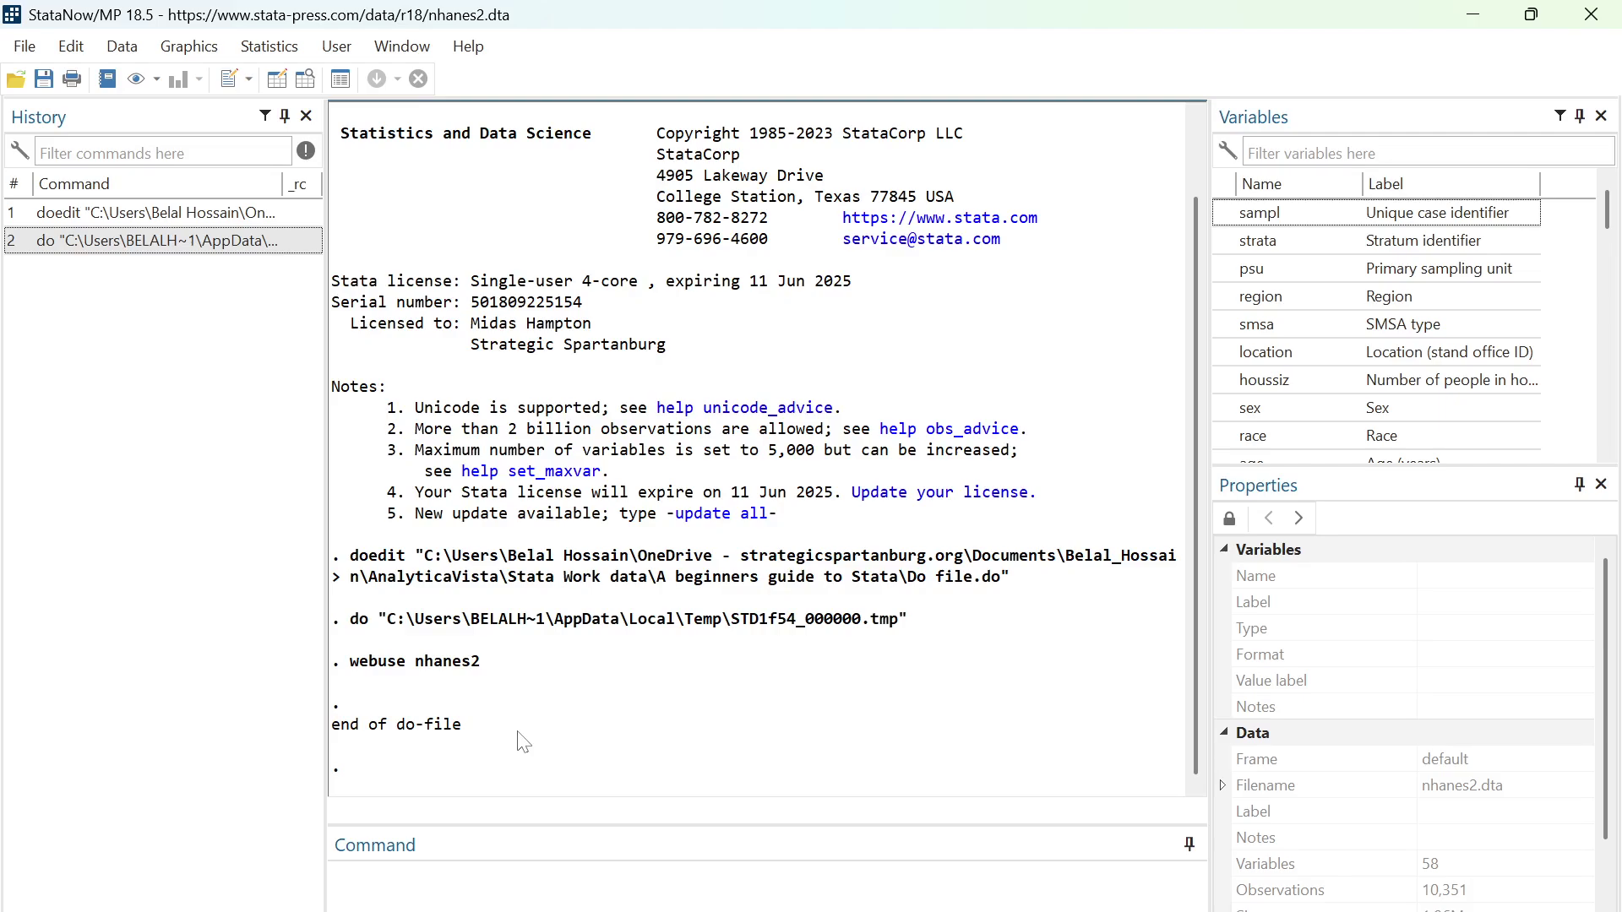
# - Run describe bpsystol and highlight its label, Systolic blood pressure (int, %9.0g)
pyautogui.scroll(-2, 1343, 329)
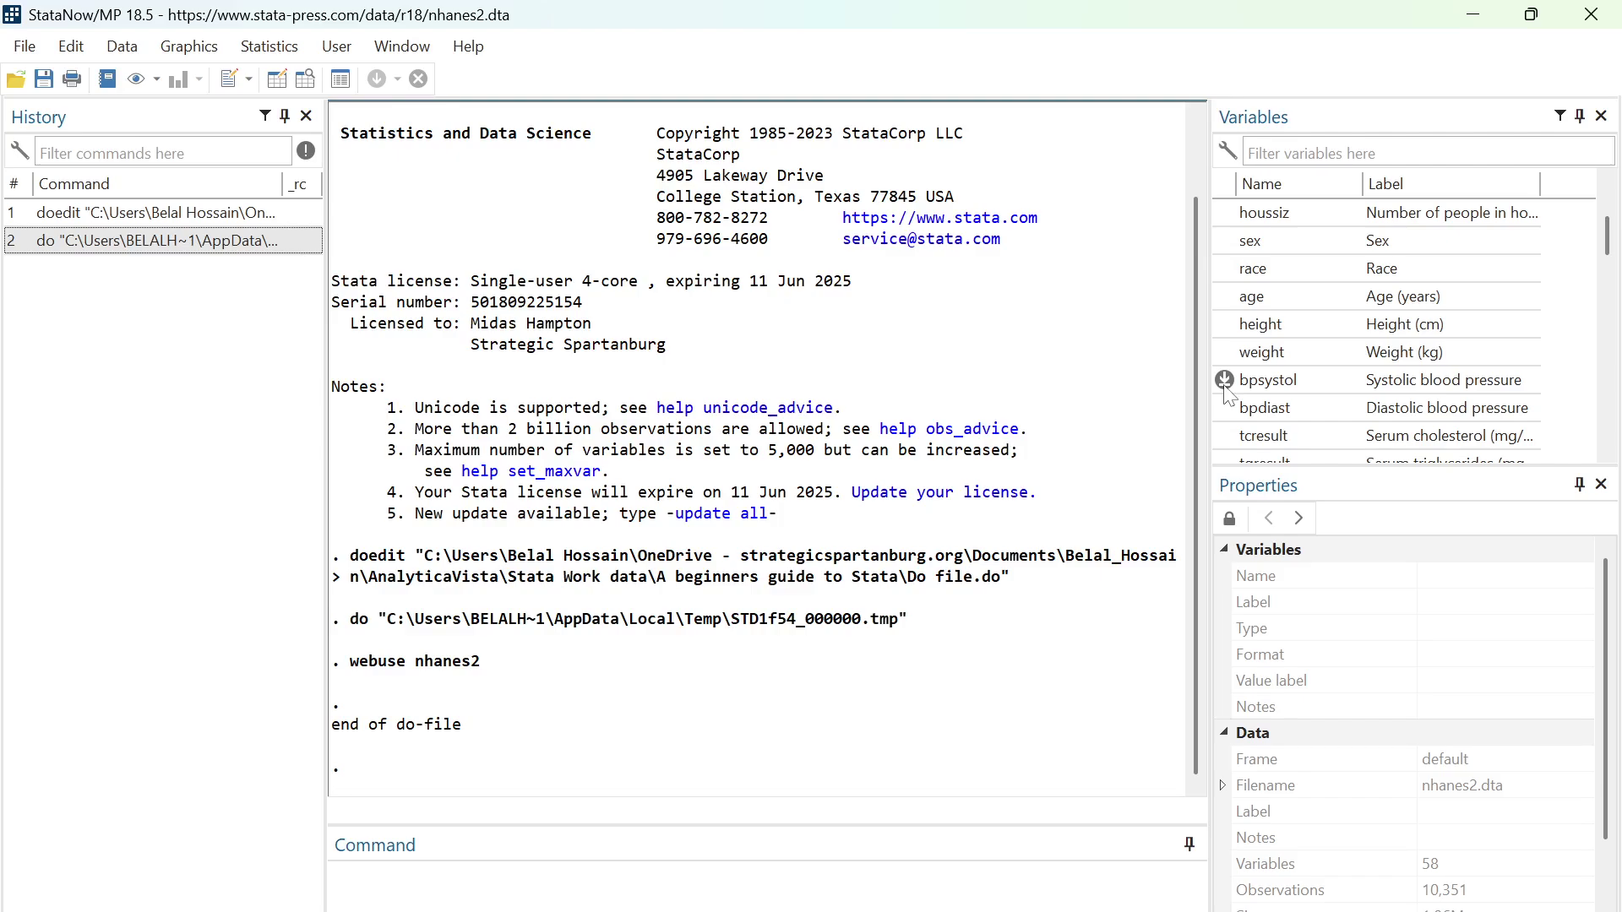
pyautogui.click(790, 883)
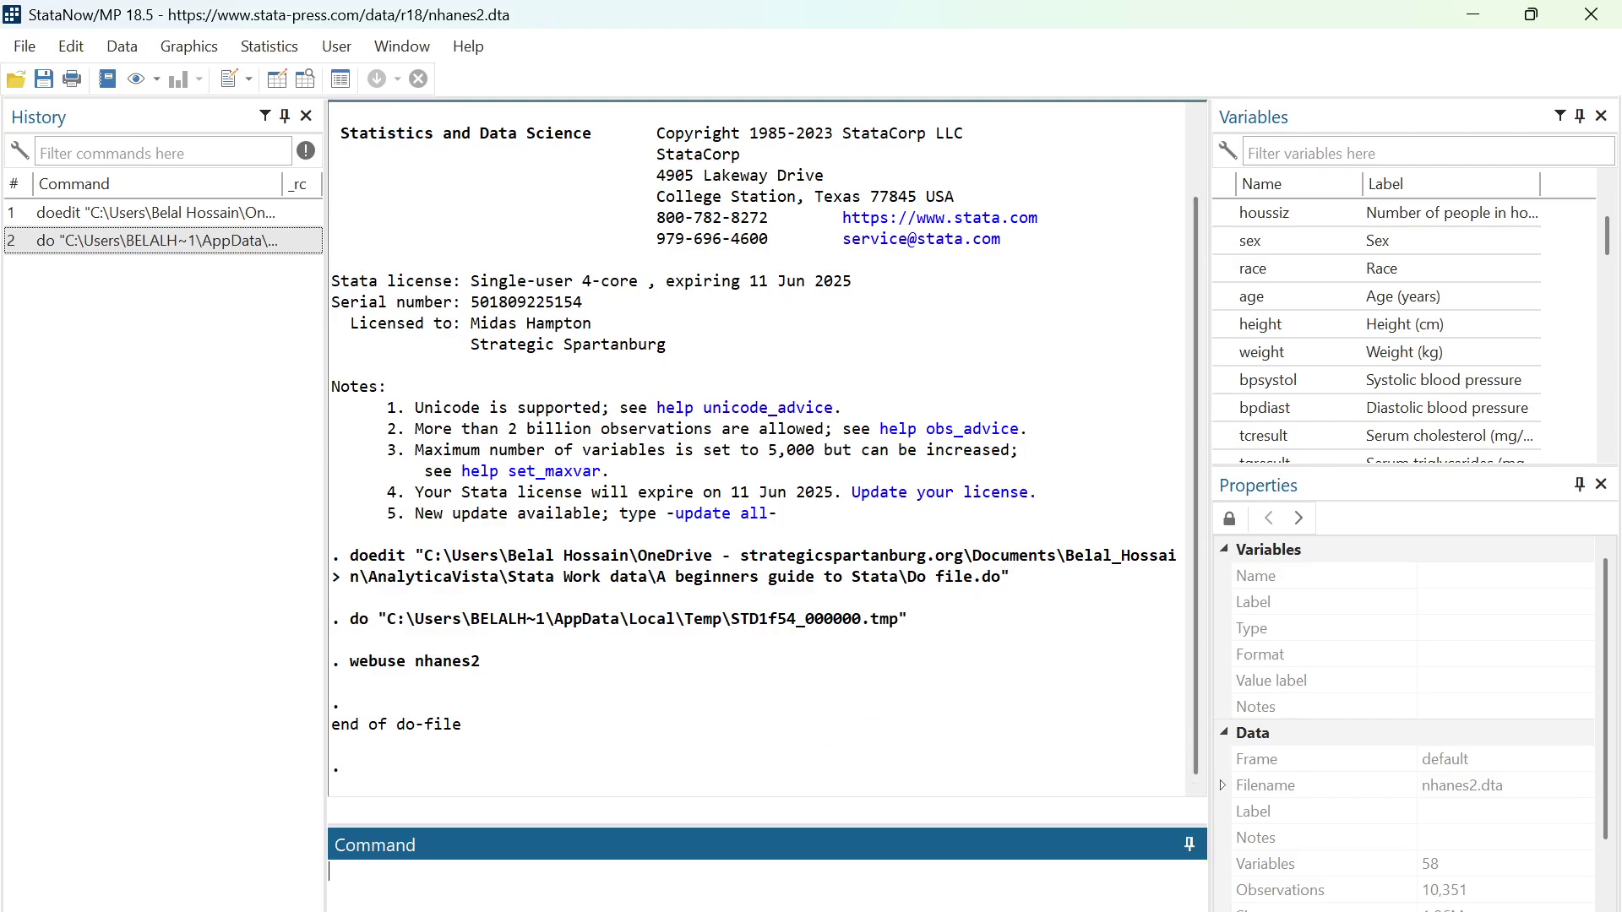
pyautogui.write('describe')
pyautogui.click(1225, 381)
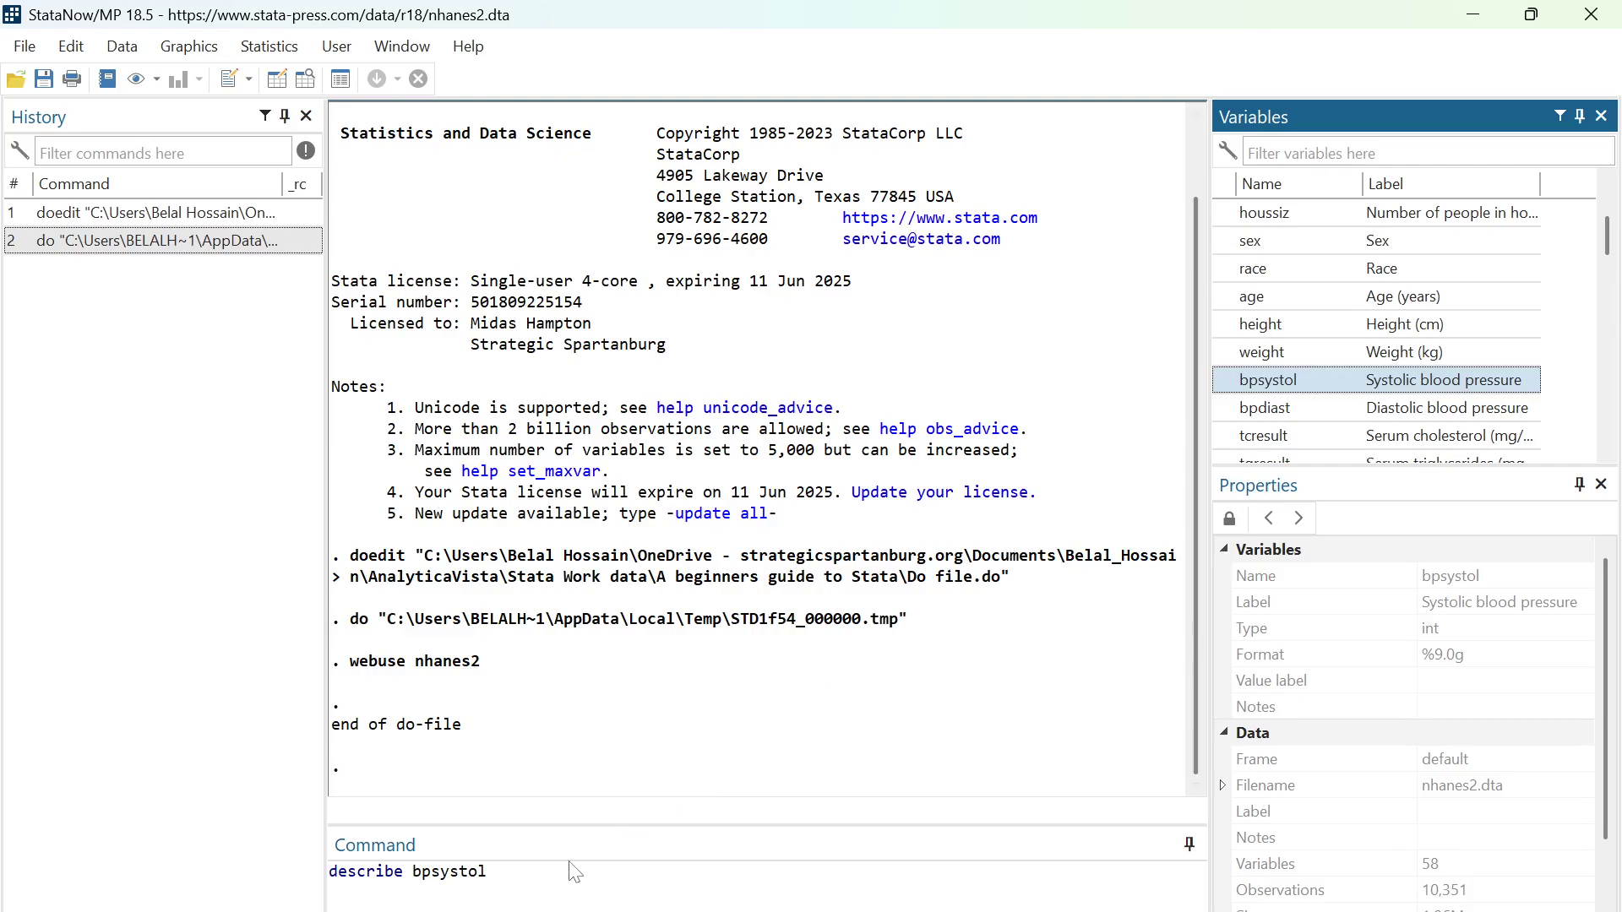
pyautogui.press('Return')
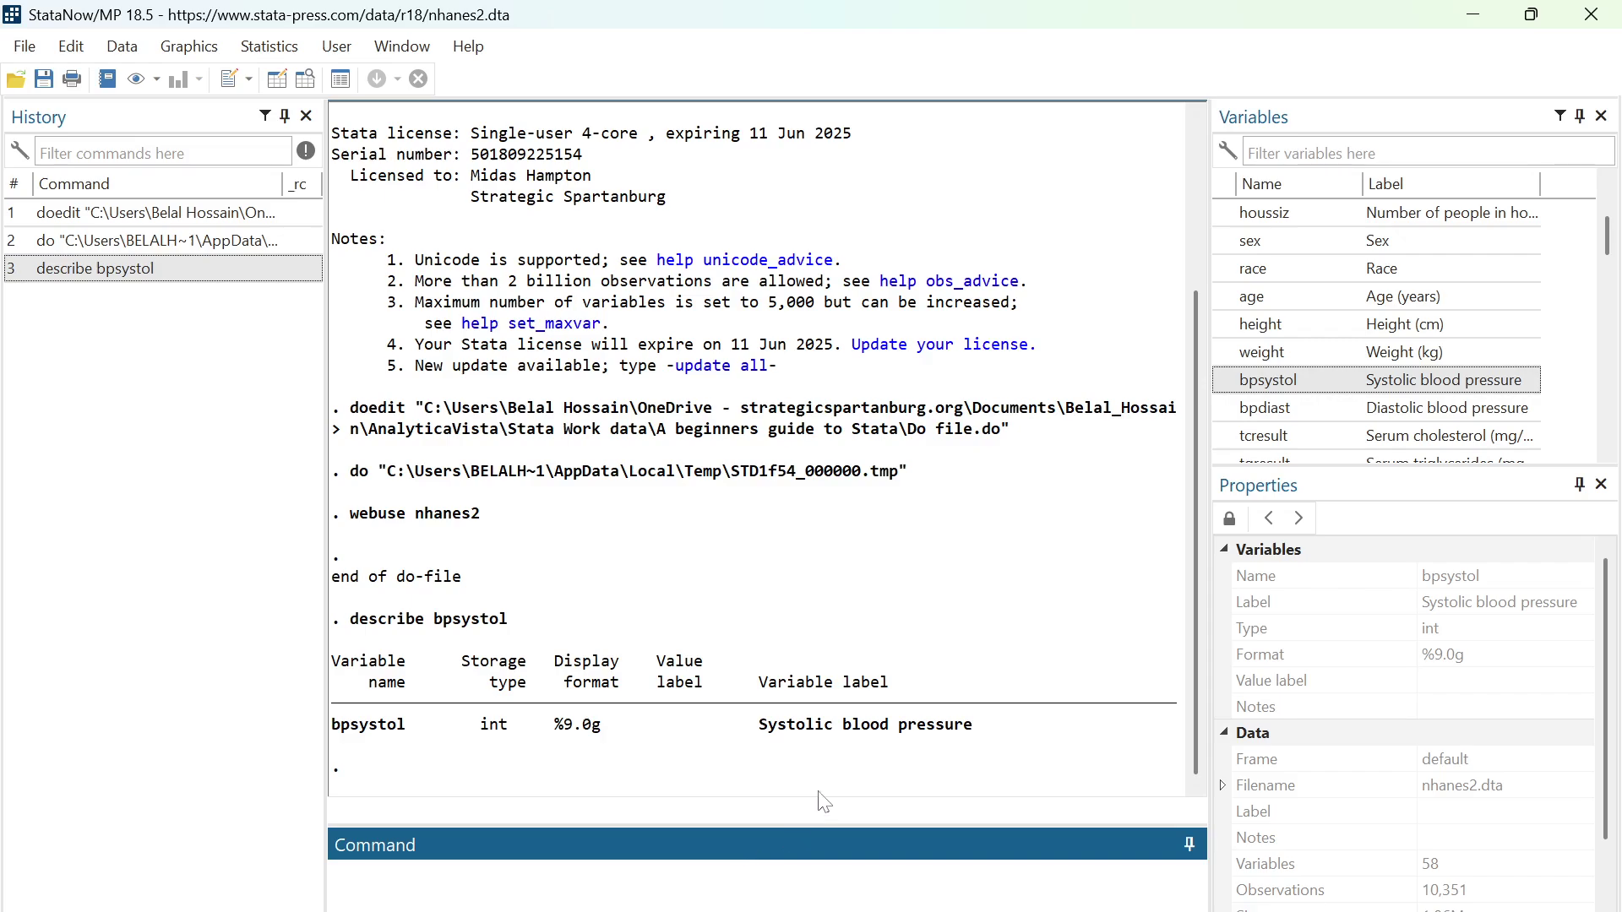
pyautogui.moveTo(752, 731); pyautogui.dragTo(971, 737)
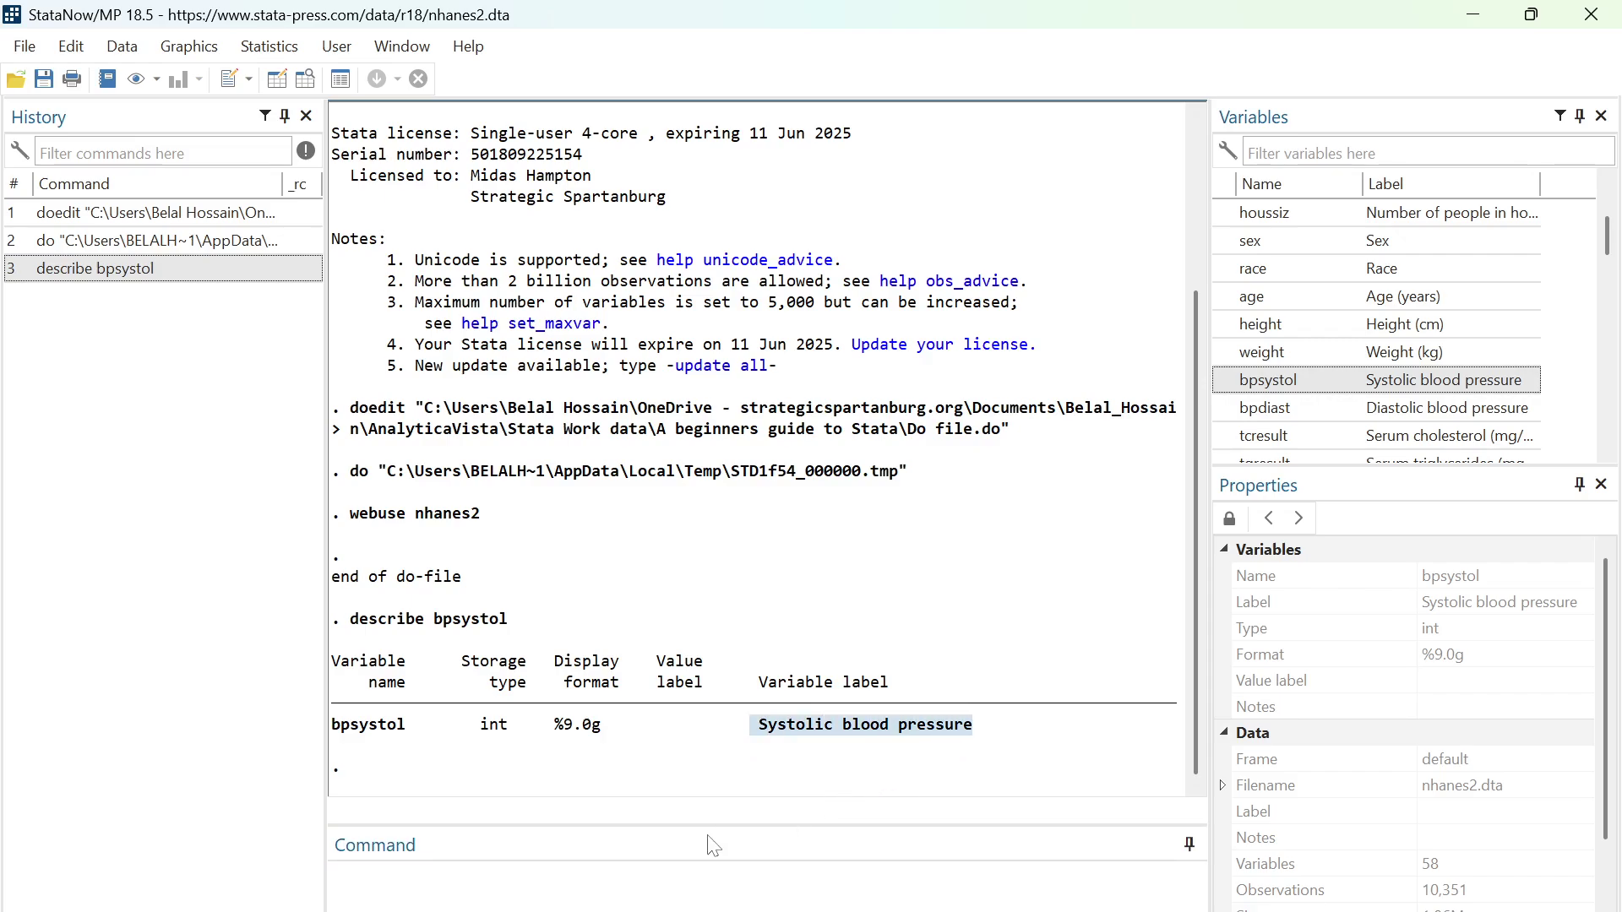
# - Run sum bpsystol and highlight the mean of 130.8817
pyautogui.write('s')
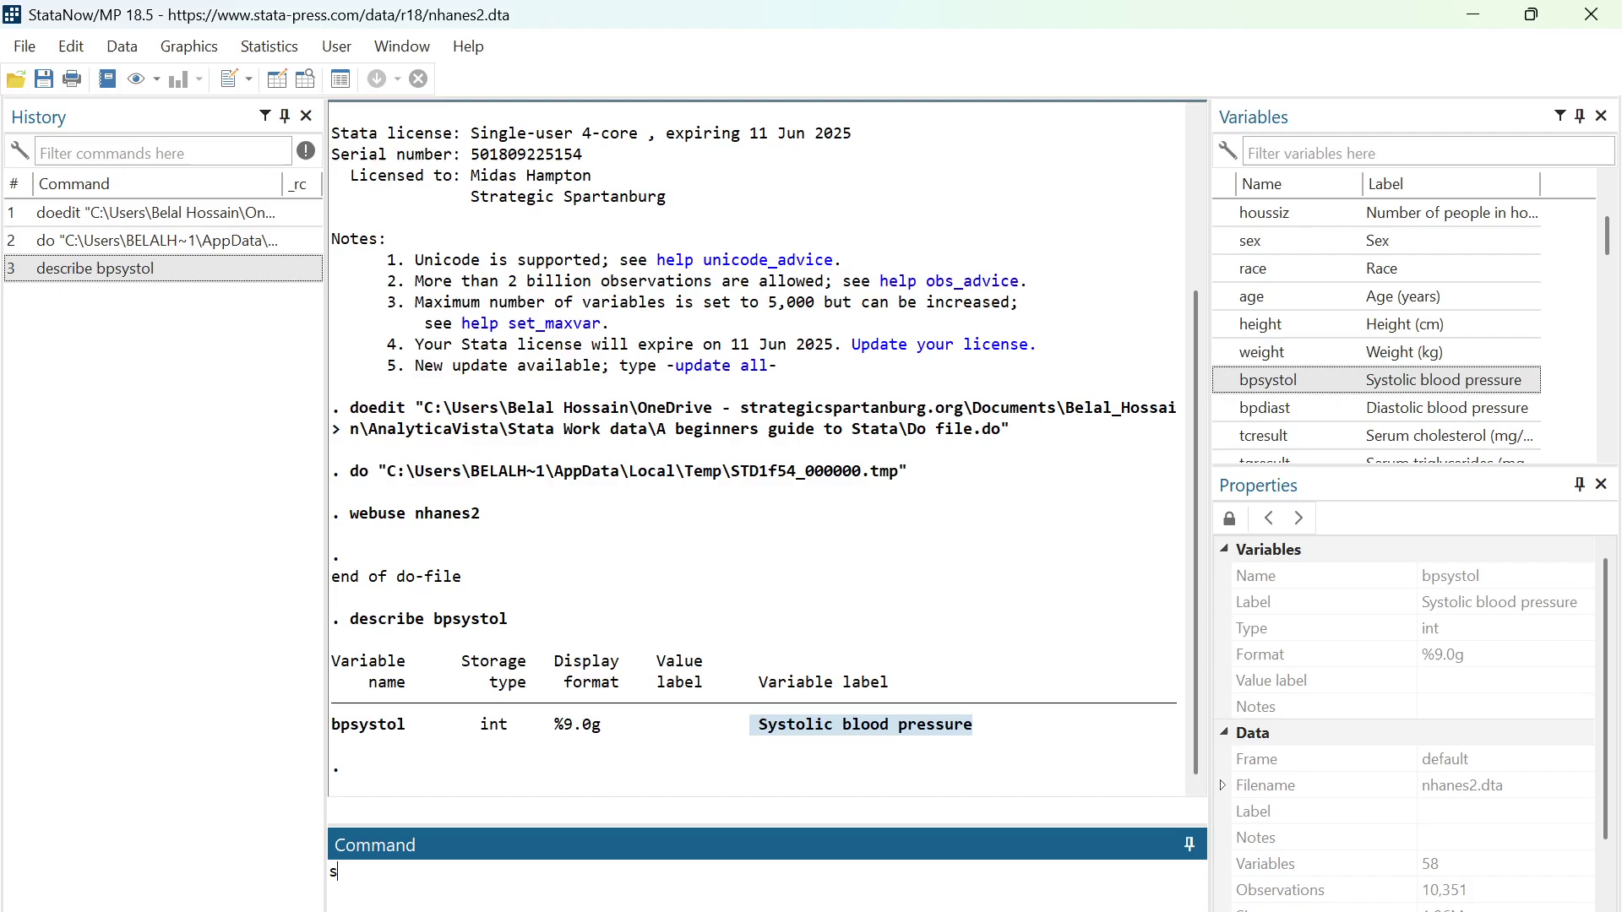
pyautogui.write('um')
pyautogui.click(1221, 384)
pyautogui.doubleClick(1223, 385)
pyautogui.click(531, 837)
pyautogui.press('Return')
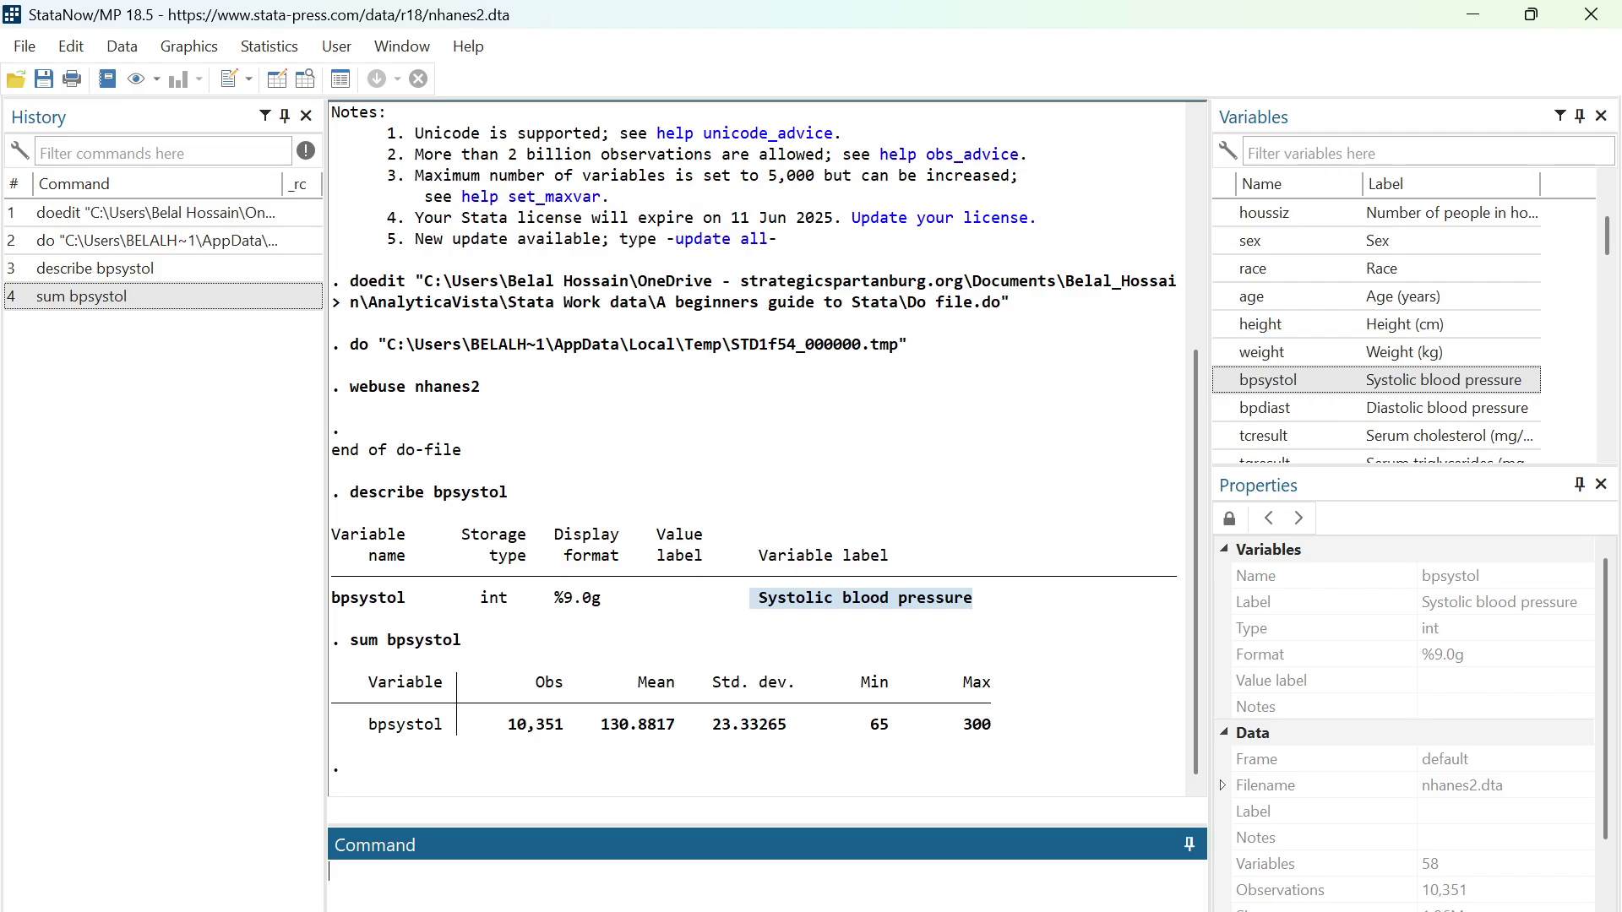
pyautogui.moveTo(593, 724); pyautogui.dragTo(683, 743)
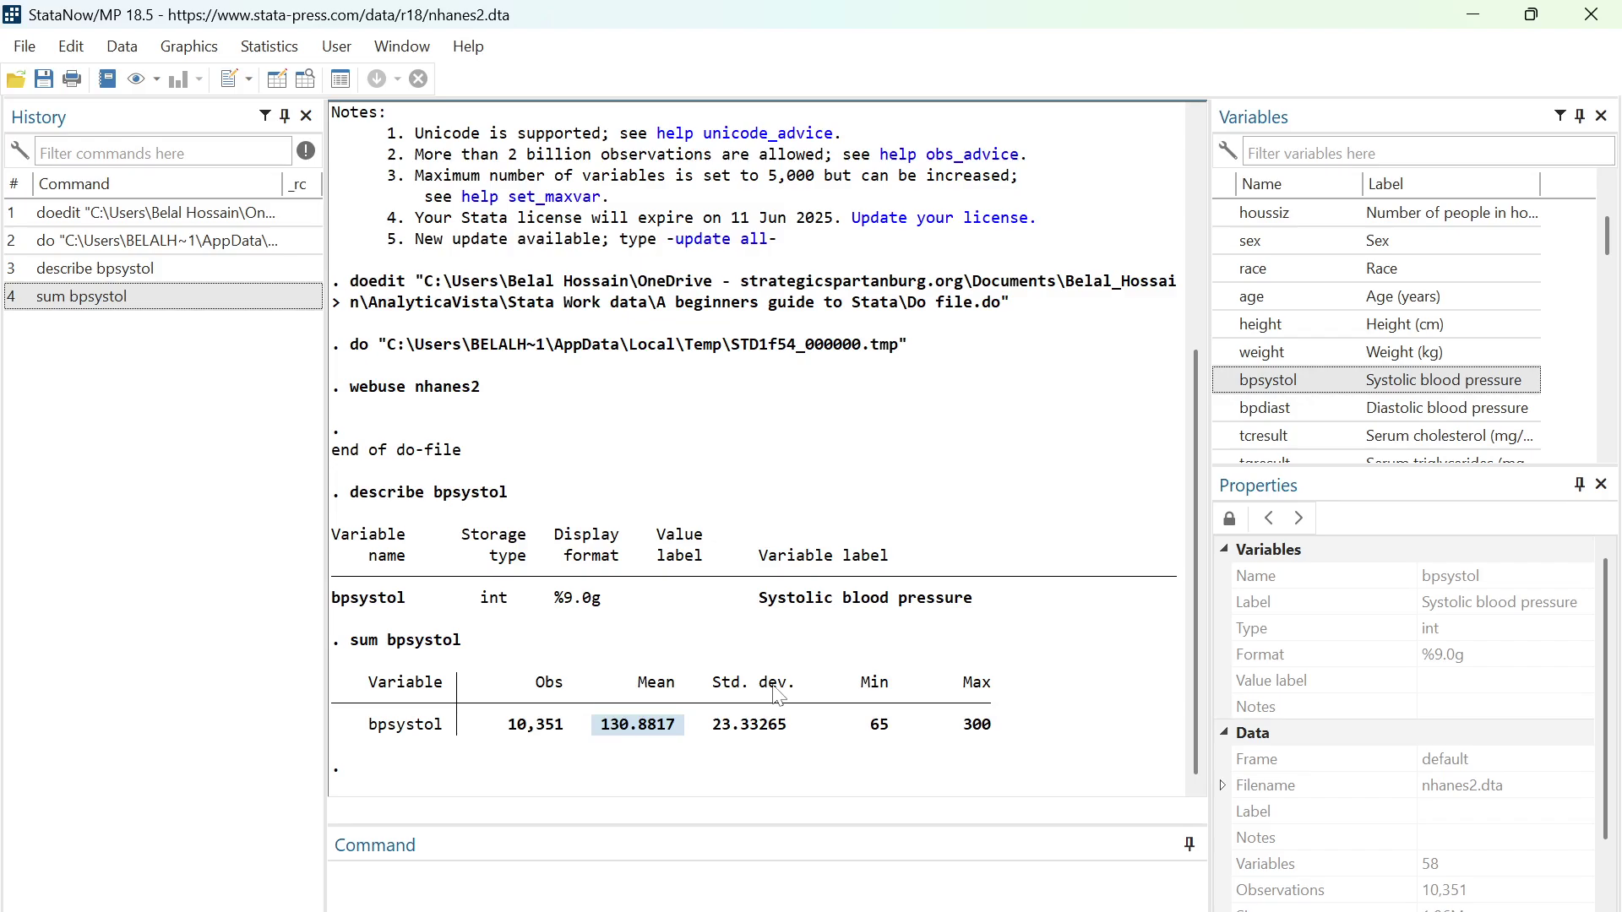
# - Rerun sum bpsystol with the detail option and highlight the 50% percentile, 128
pyautogui.click(338, 871)
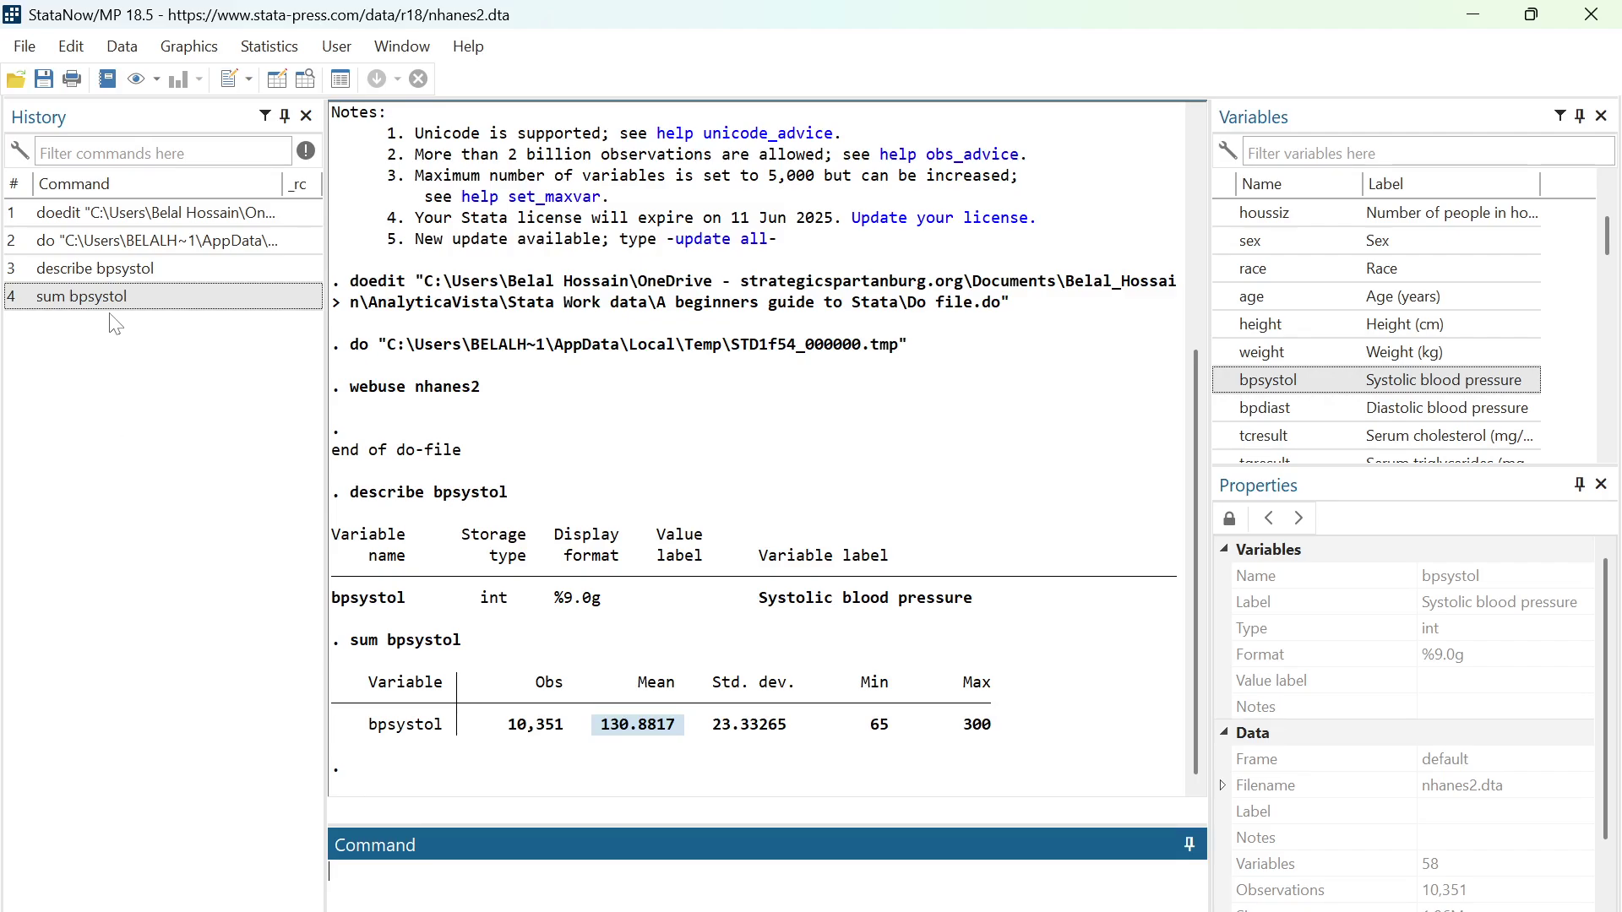
pyautogui.click(131, 296)
pyautogui.write(', detail')
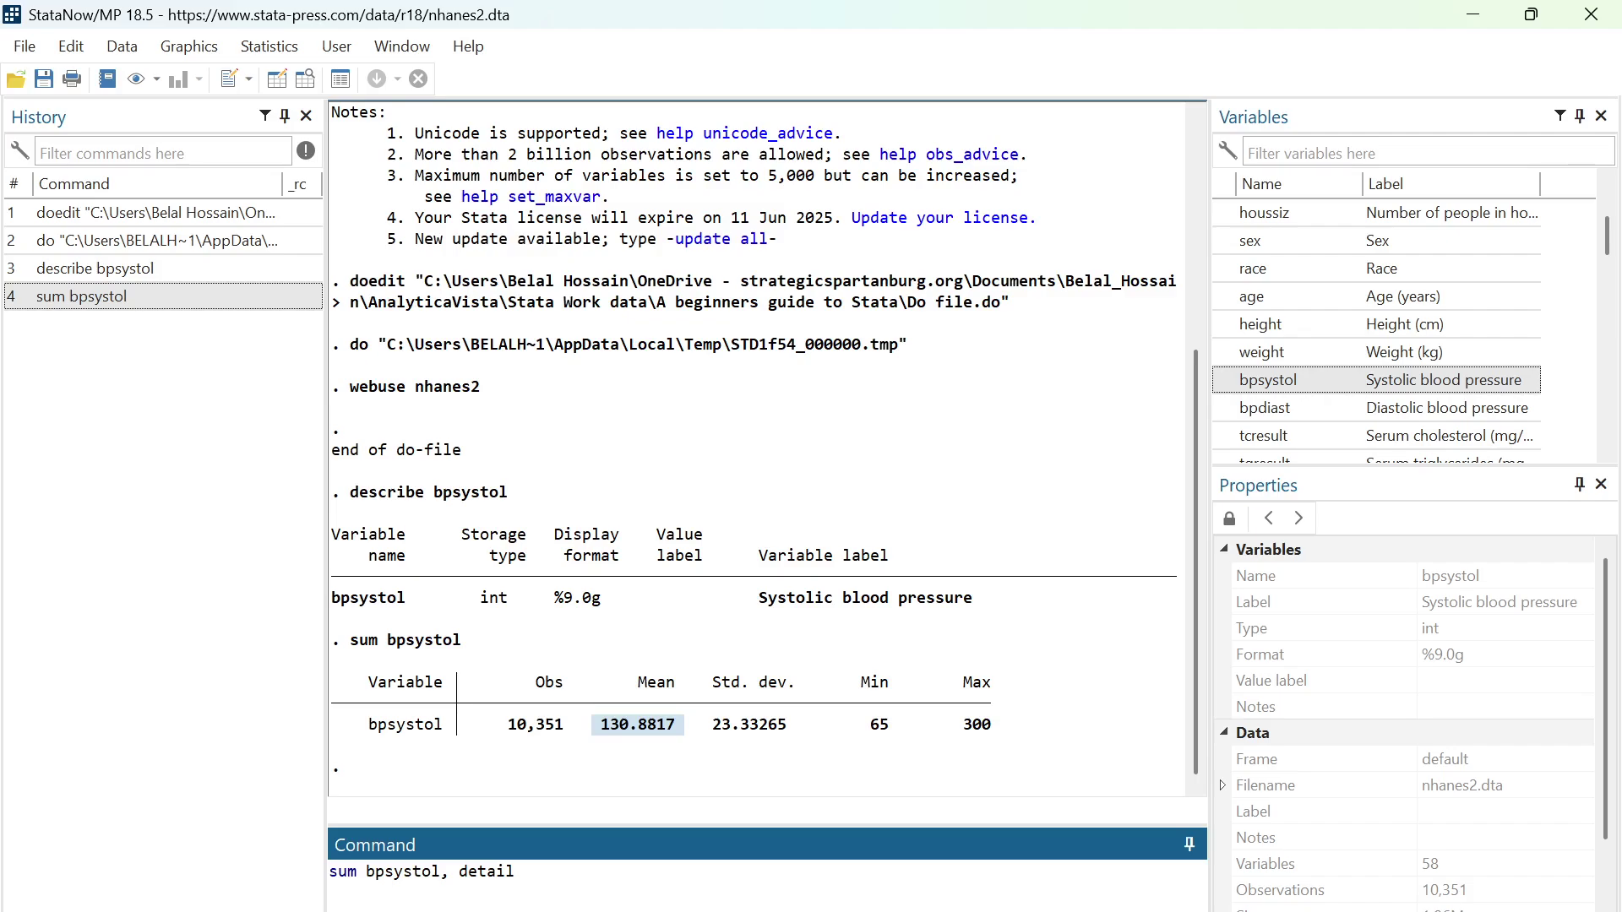
pyautogui.press('Return')
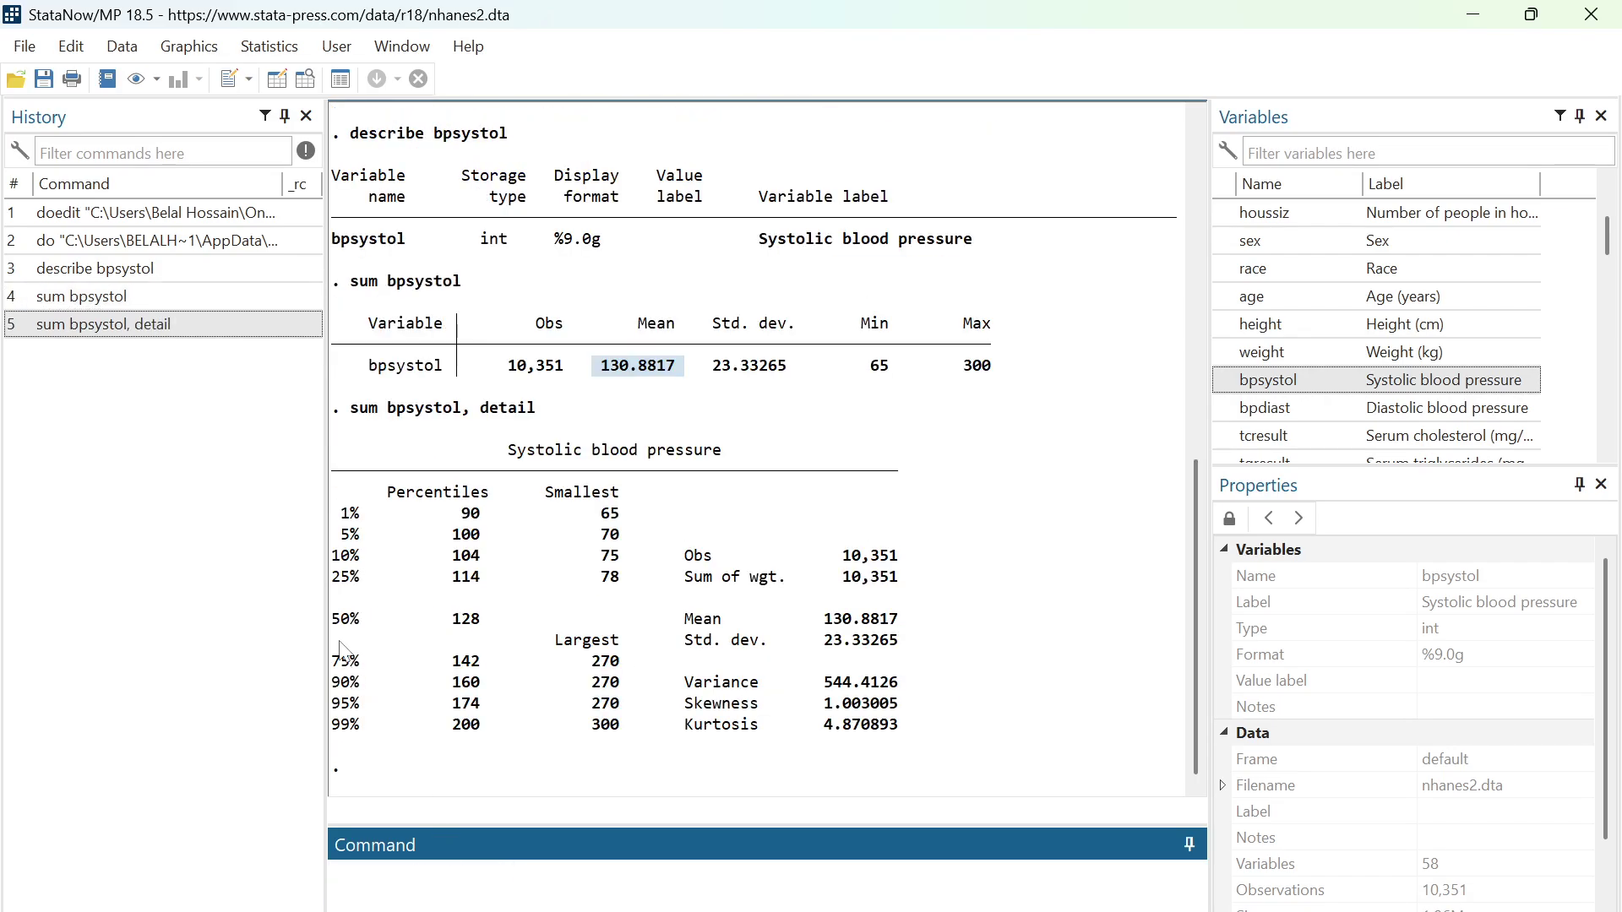
pyautogui.moveTo(332, 621); pyautogui.dragTo(488, 627)
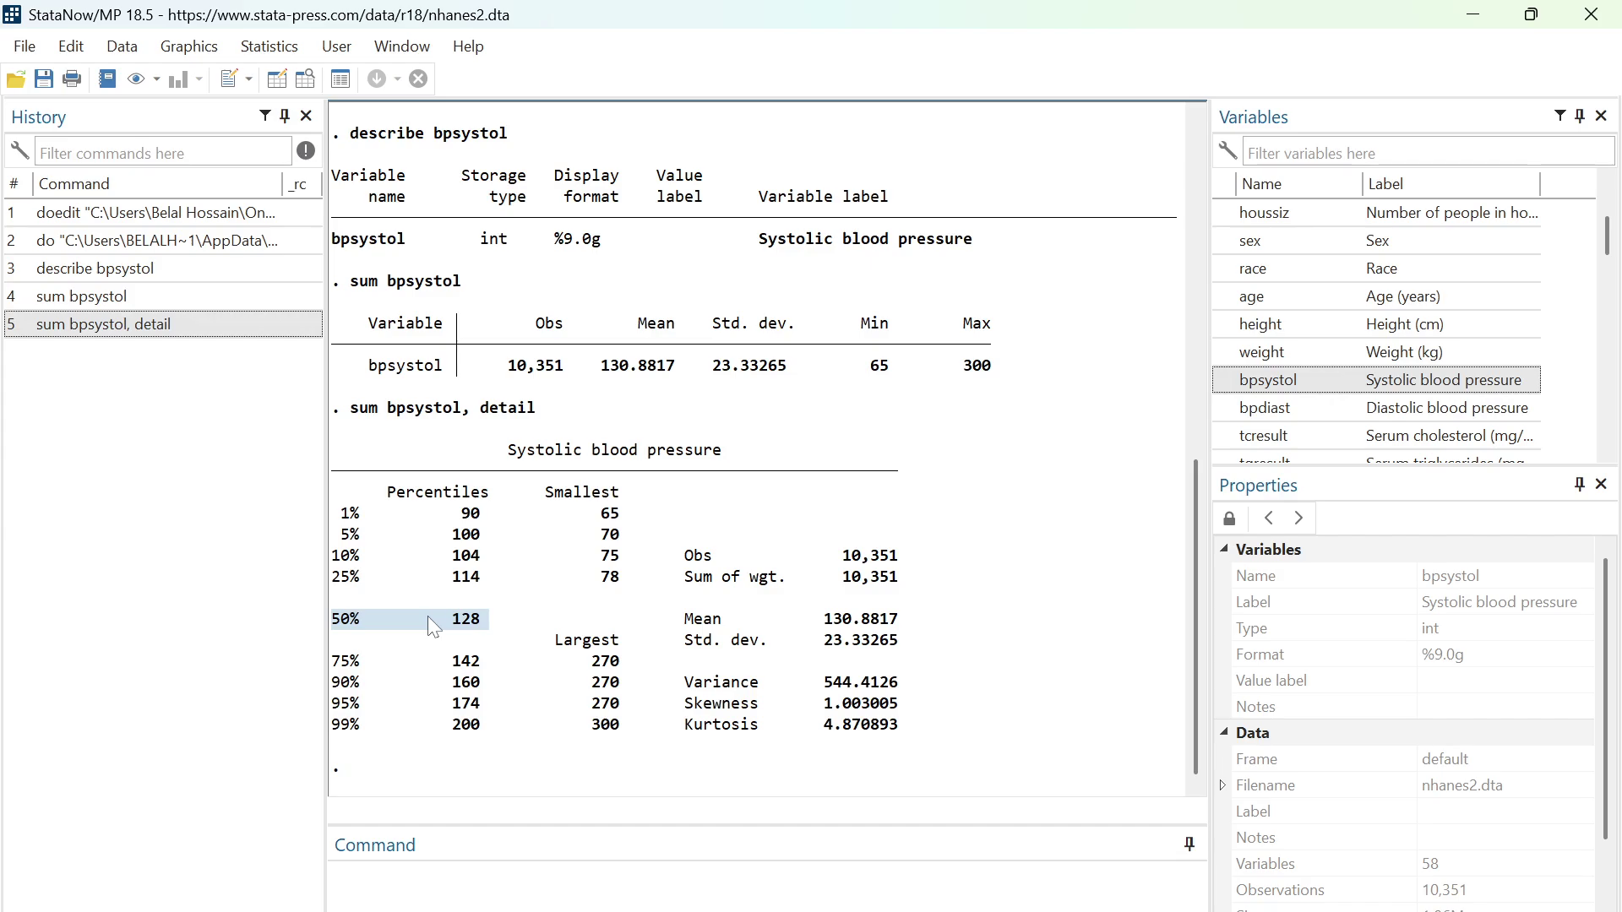
pyautogui.hotkey('ctrl', 'c')
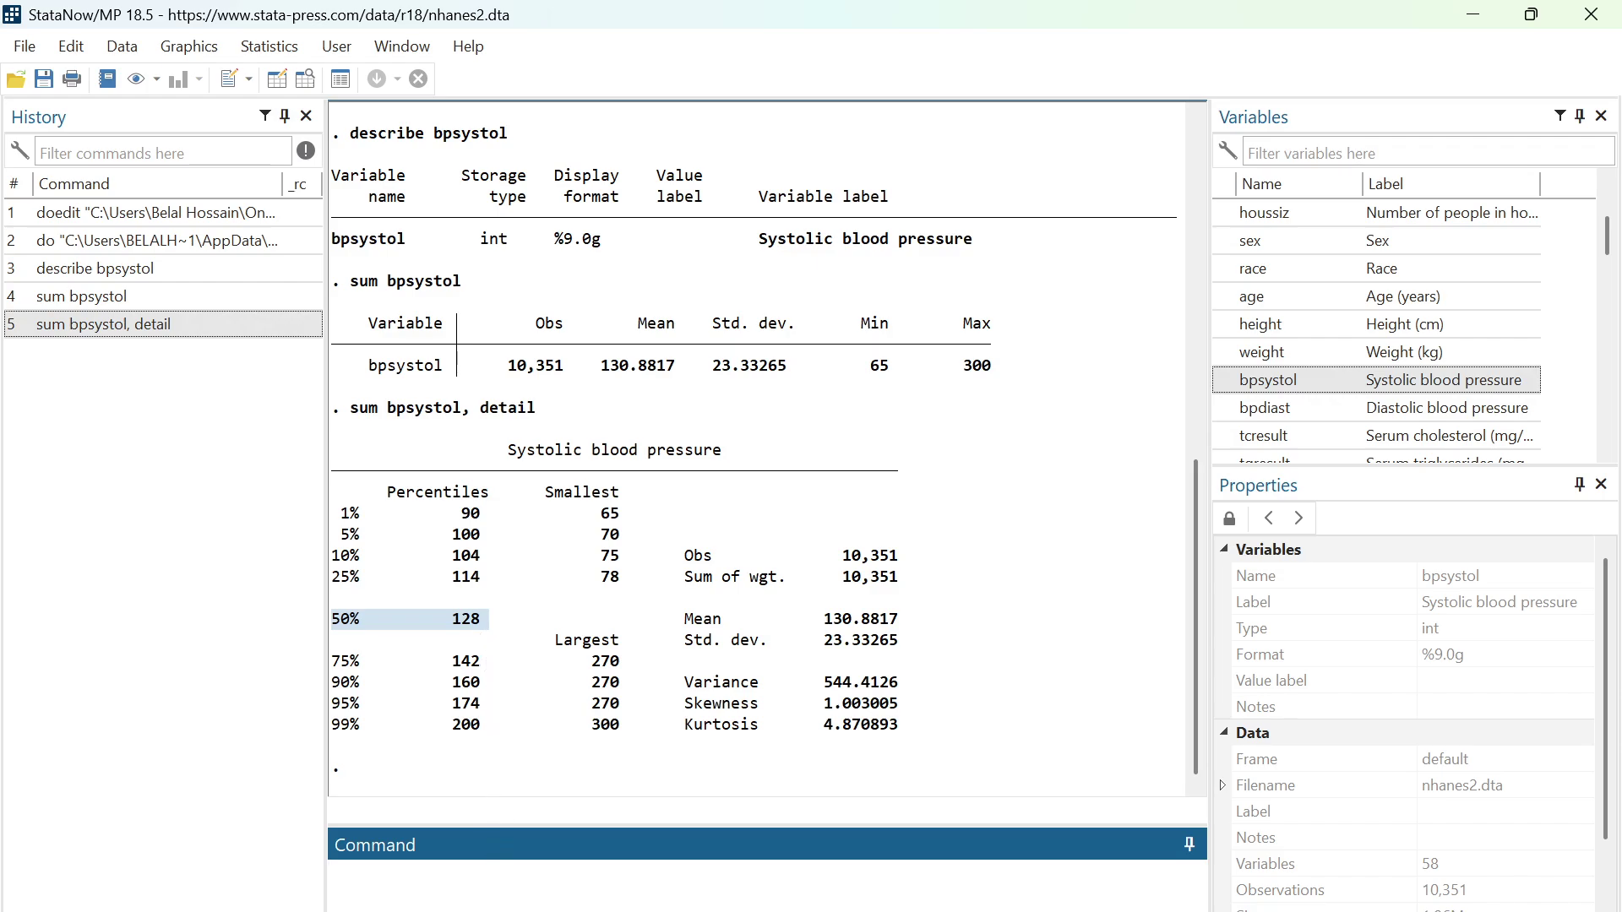
# - Run tab bpsytol, then correct it to tab bpsystol to get the frequency table
pyautogui.write('tab bpsytol')
pyautogui.press('Return')
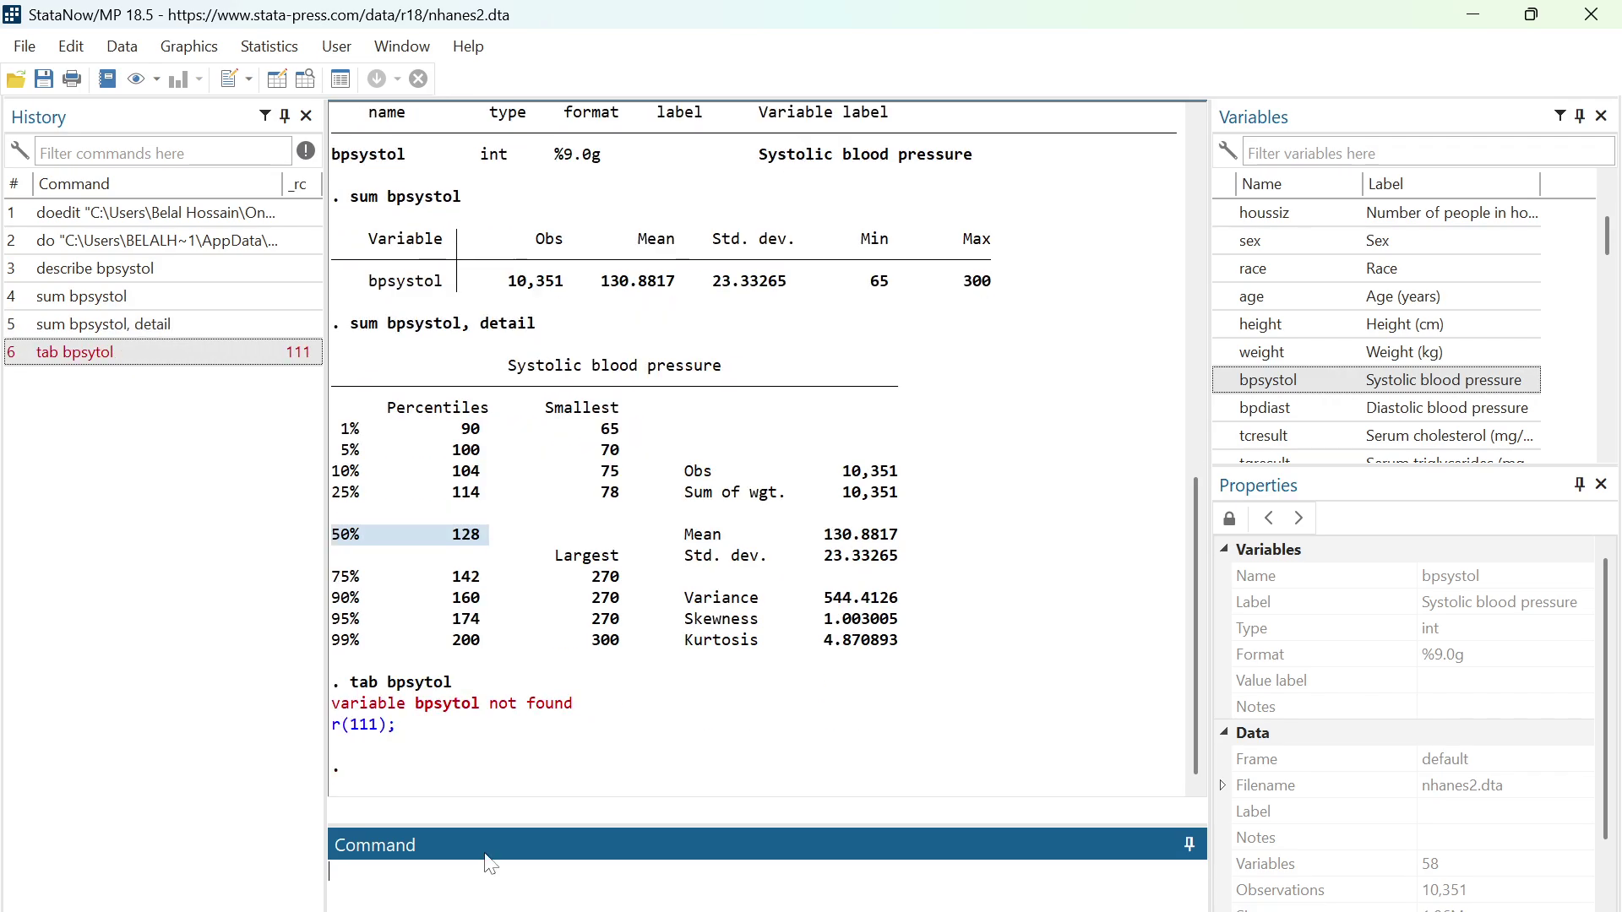
pyautogui.click(108, 347)
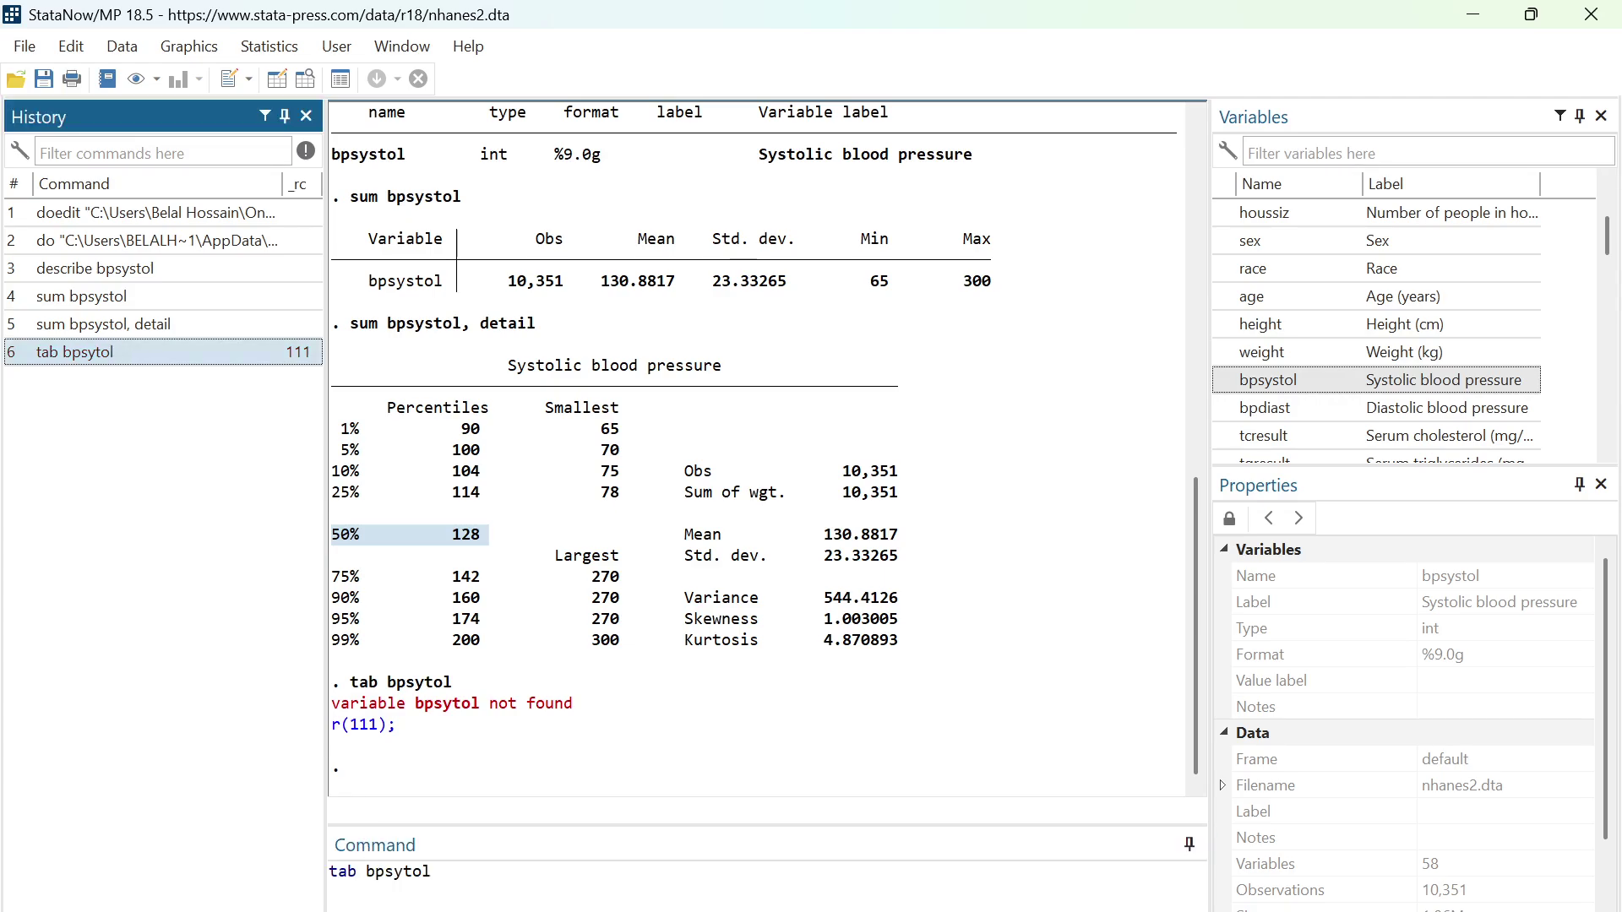
pyautogui.click(414, 871)
pyautogui.write('s')
pyautogui.press('Return')
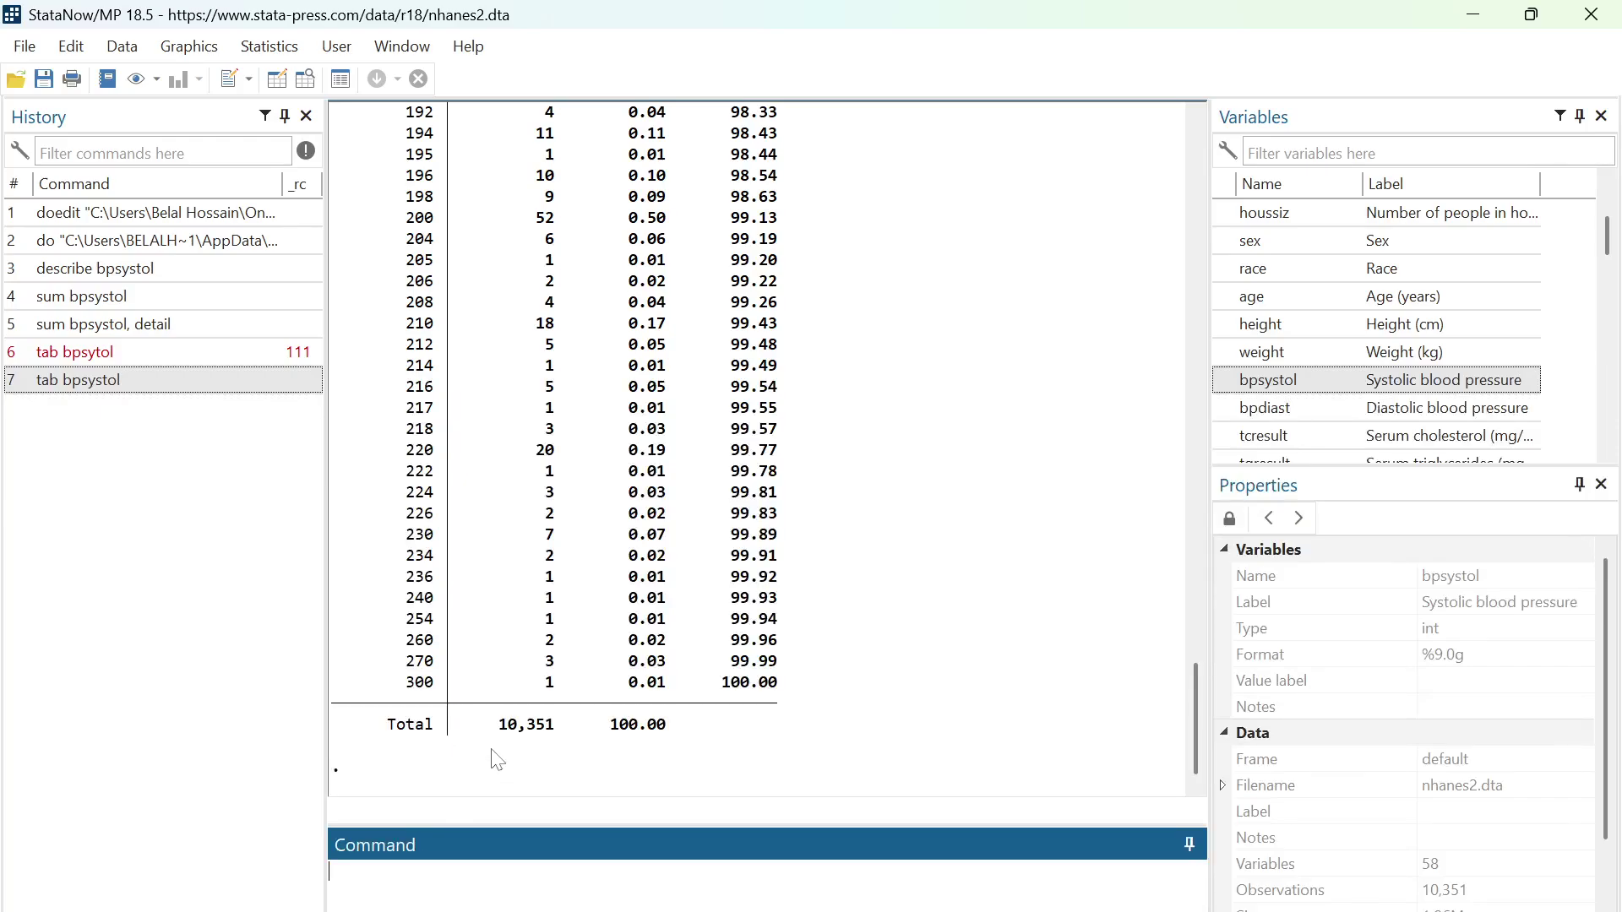
pyautogui.scroll(10, 843, 575)
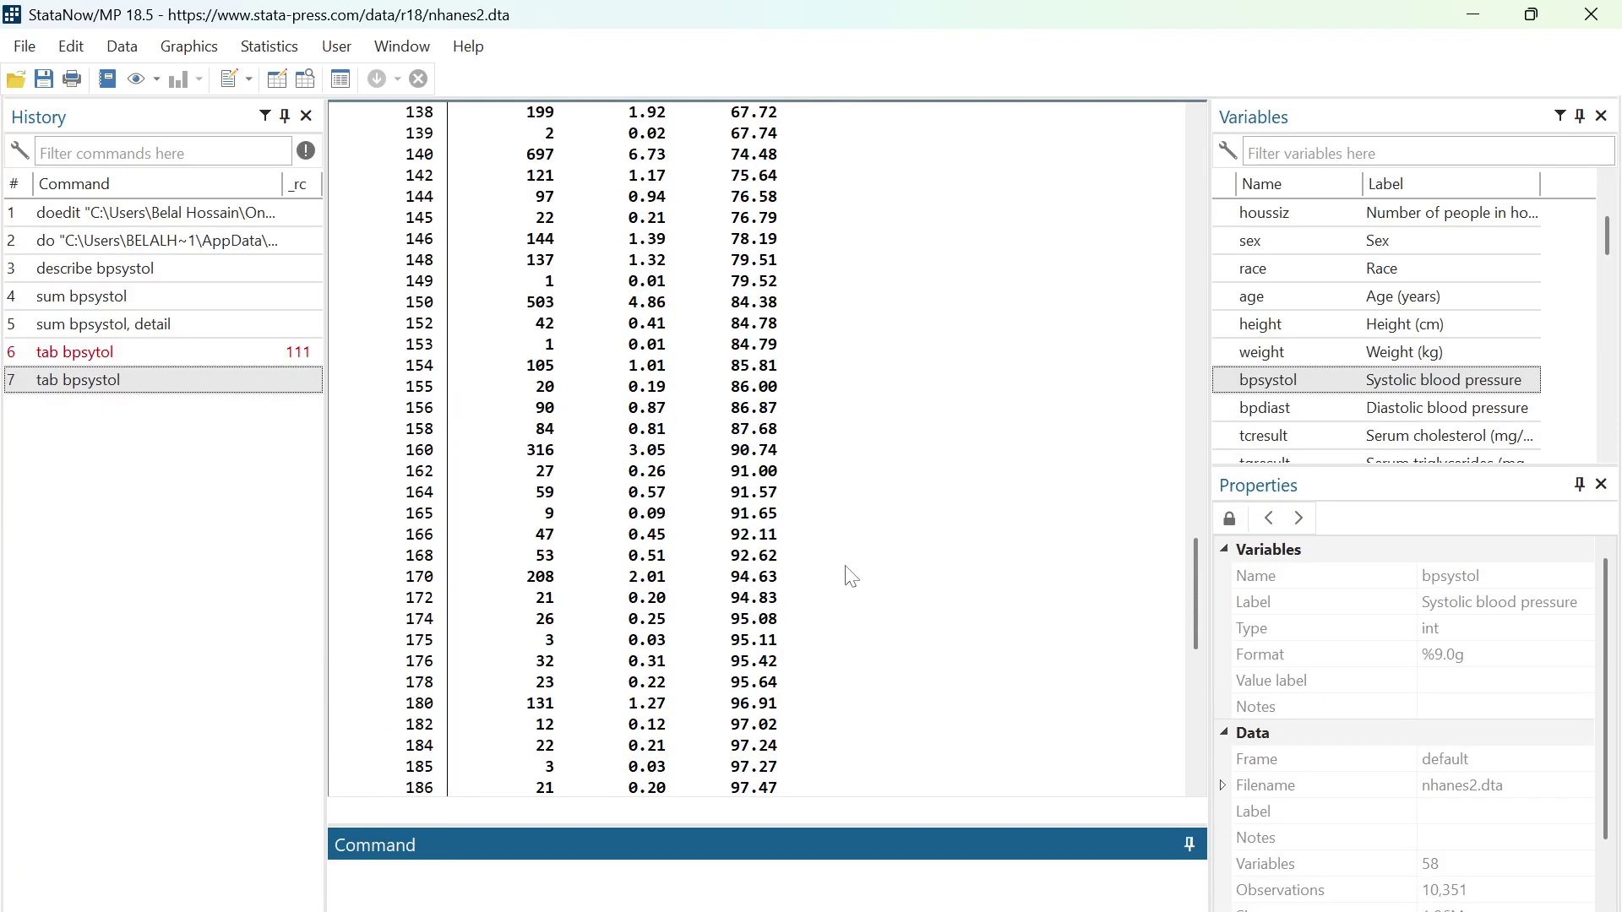
pyautogui.scroll(20, 851, 577)
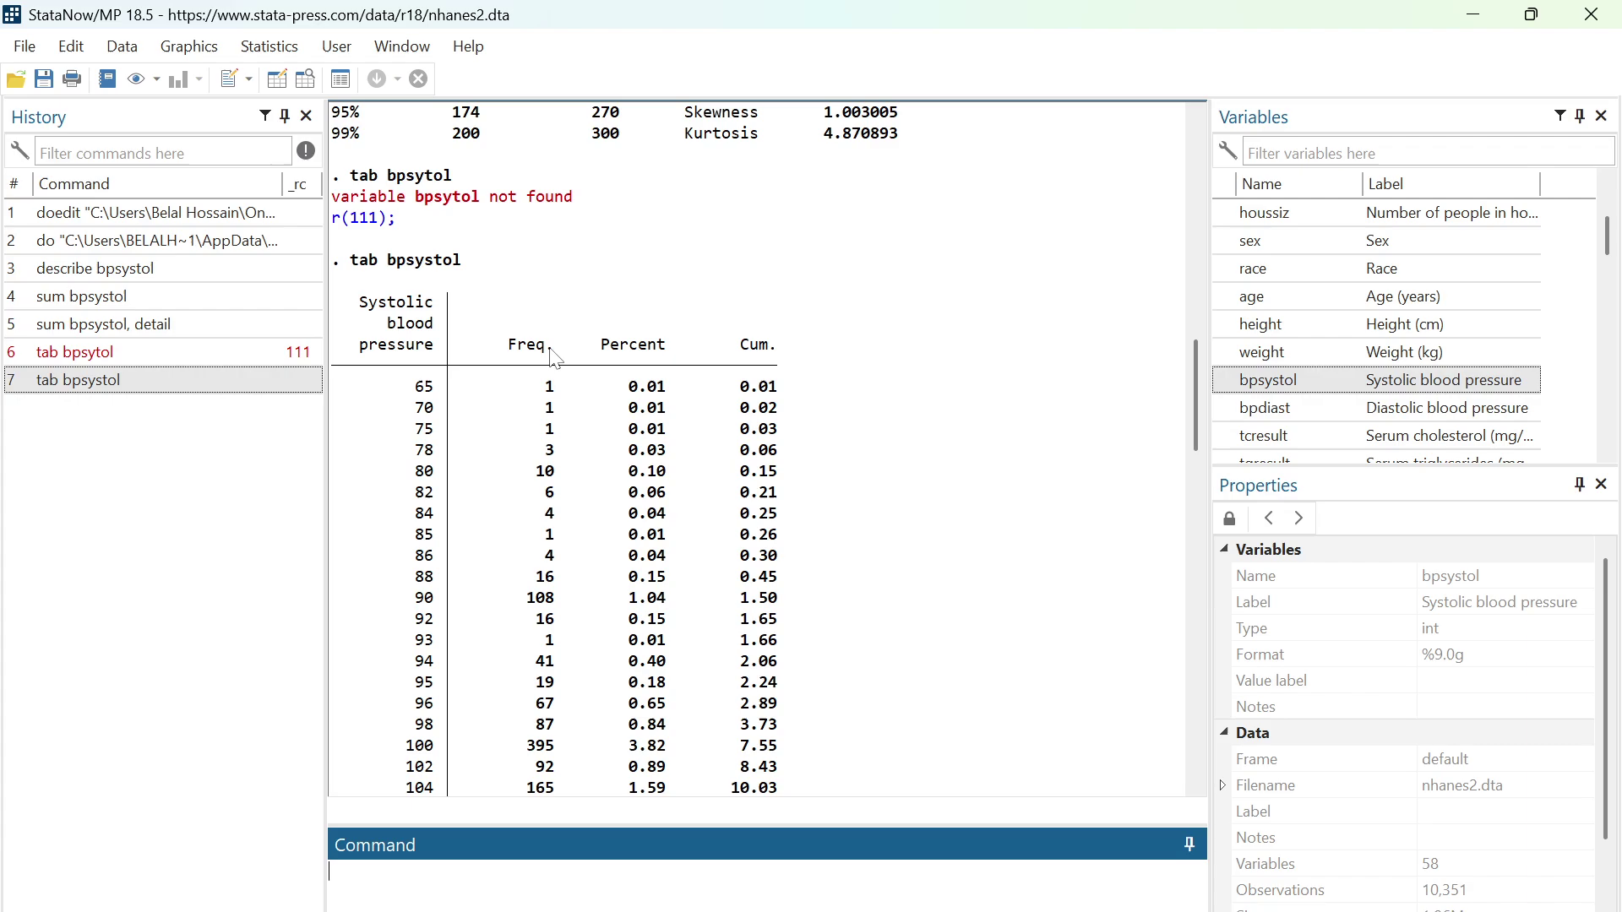
# - Highlight the mode in the frequency table: value 120 with 1,099 observations
pyautogui.scroll(-5, 556, 507)
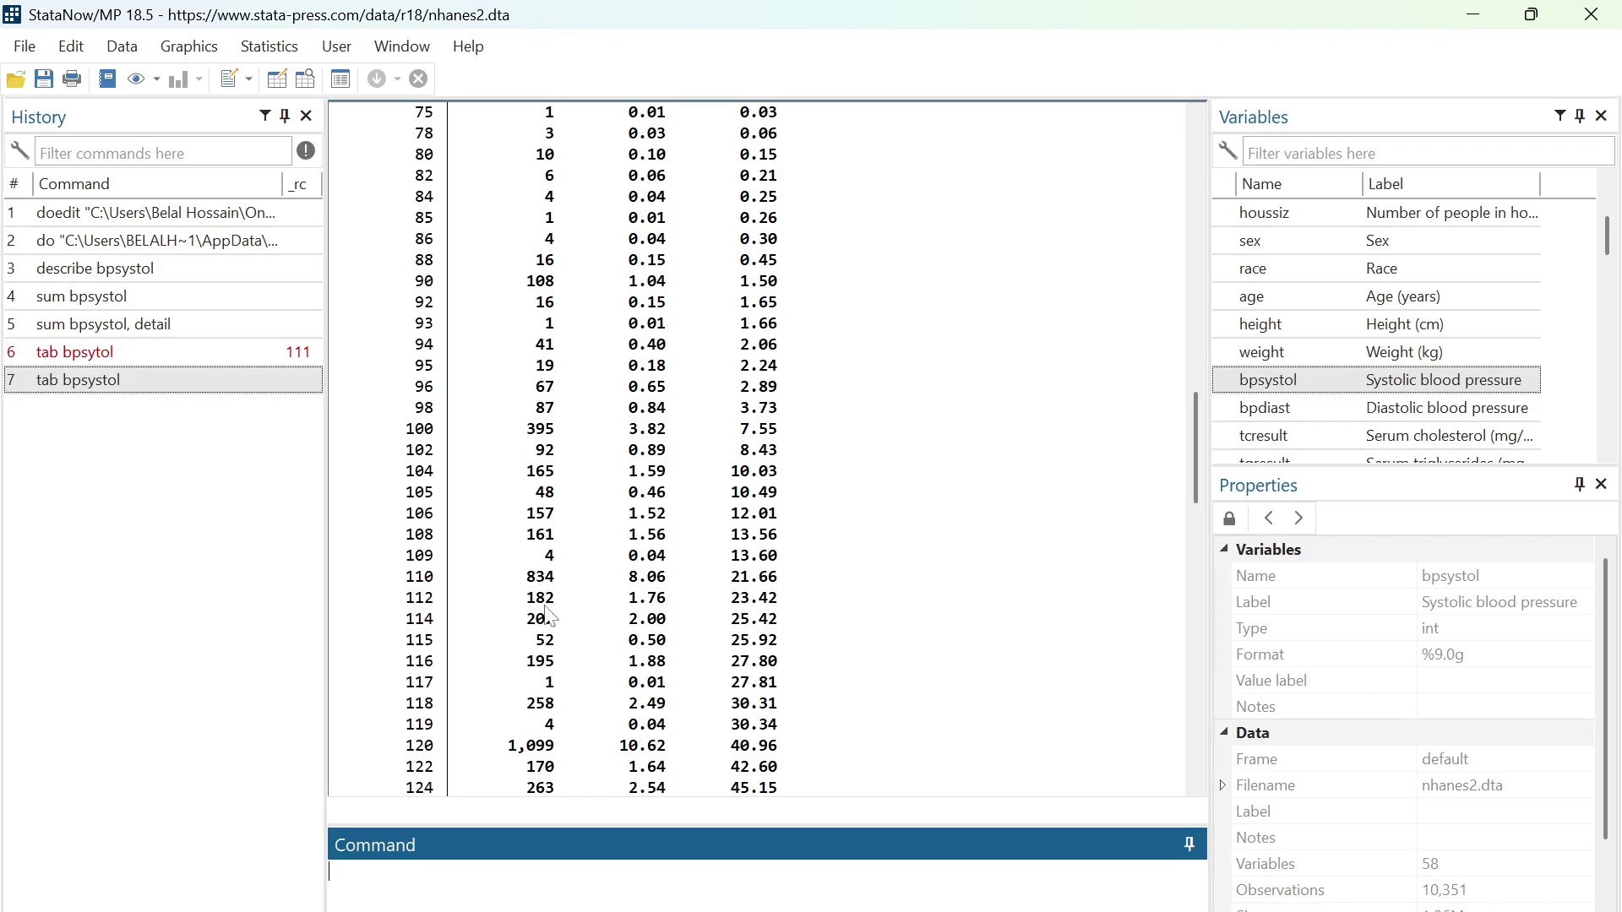
pyautogui.scroll(-3, 553, 621)
pyautogui.scroll(-7, 478, 566)
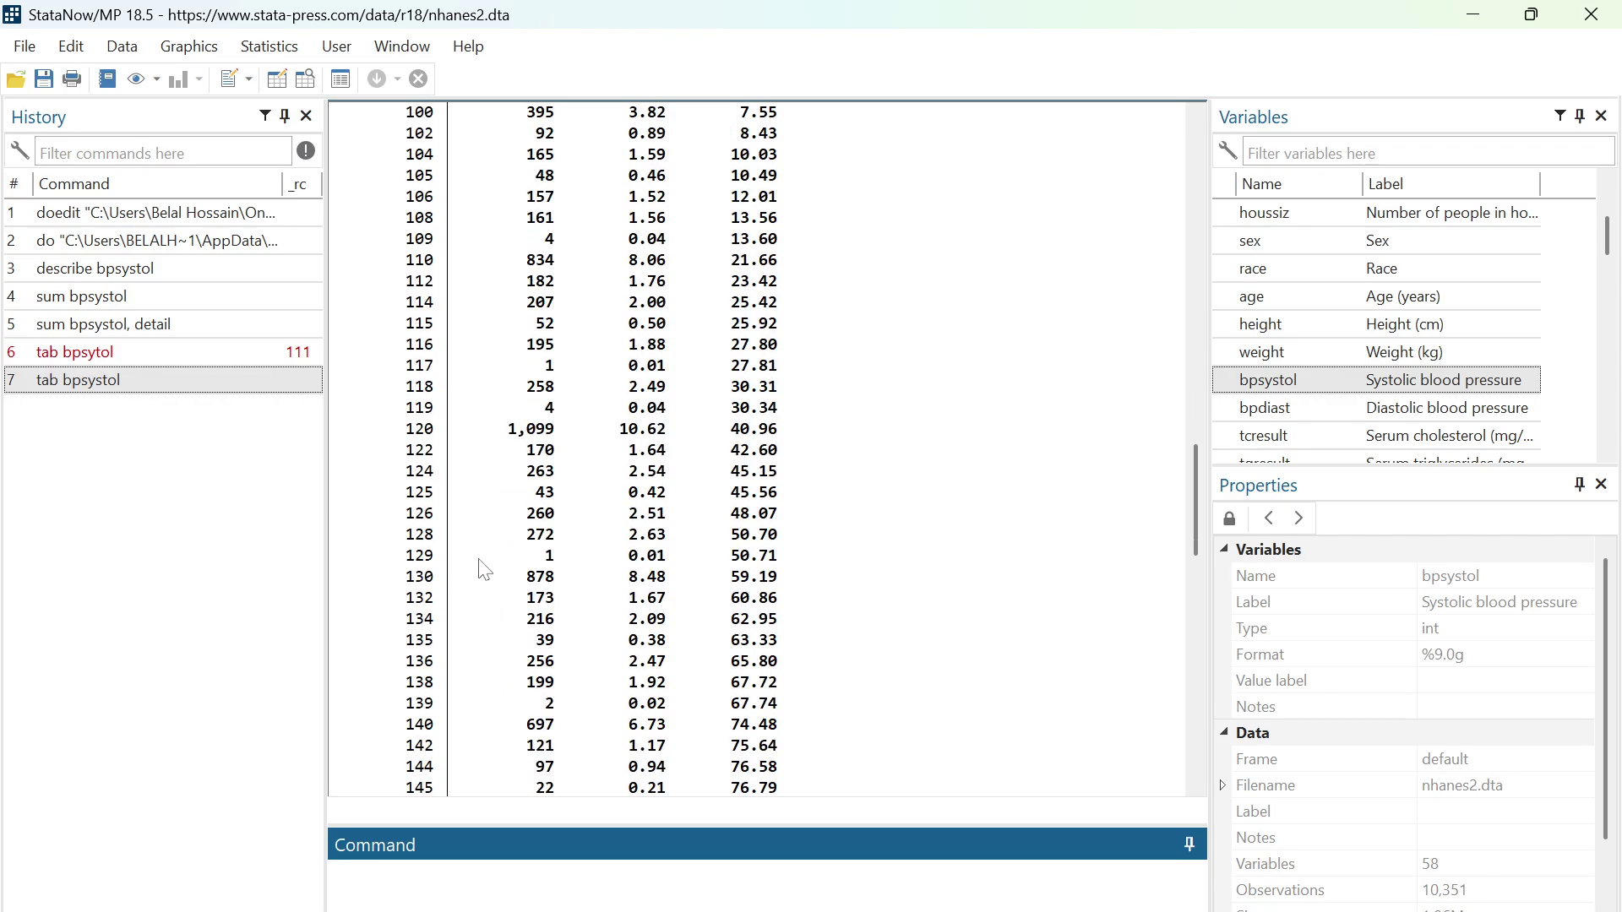
pyautogui.scroll(-12, 490, 591)
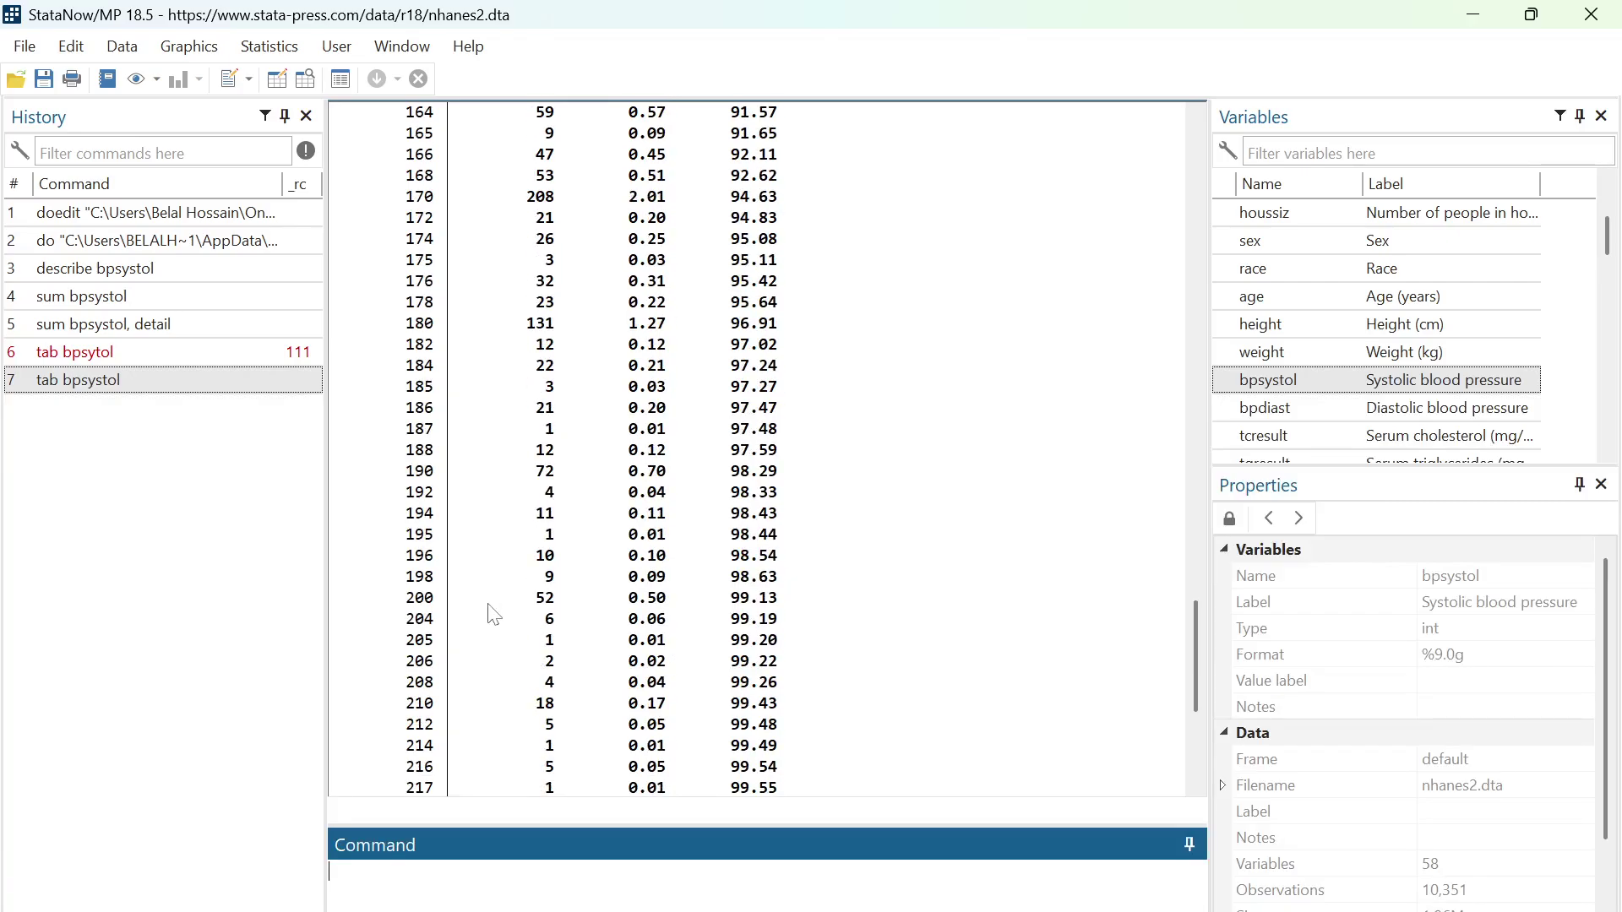
pyautogui.scroll(-3, 495, 614)
pyautogui.scroll(10, 494, 614)
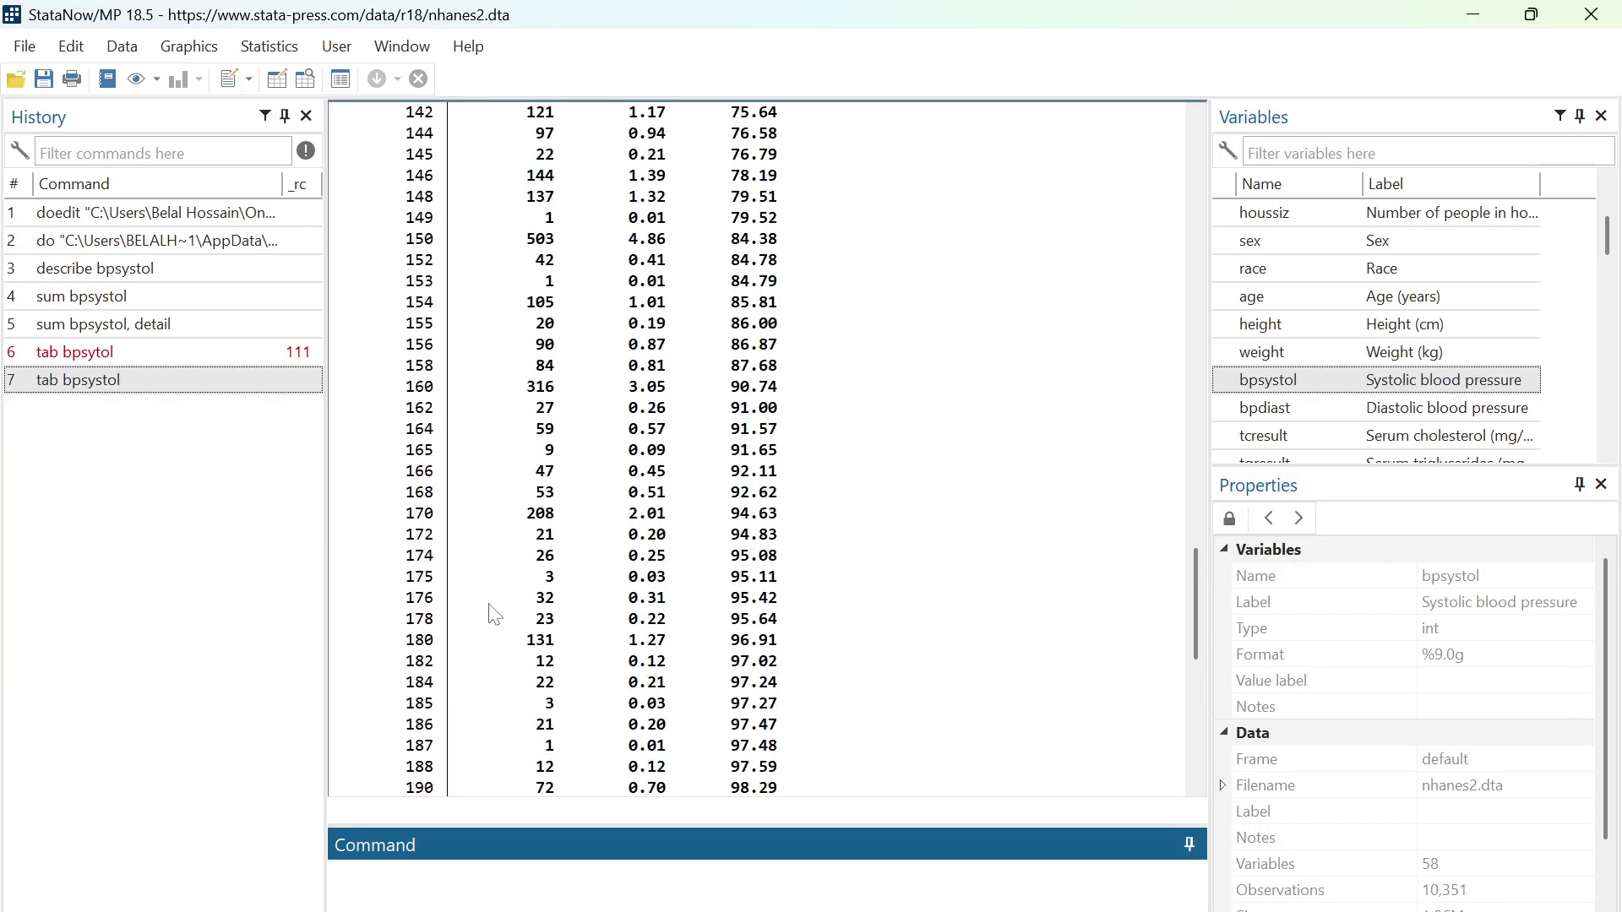
pyautogui.scroll(9, 495, 615)
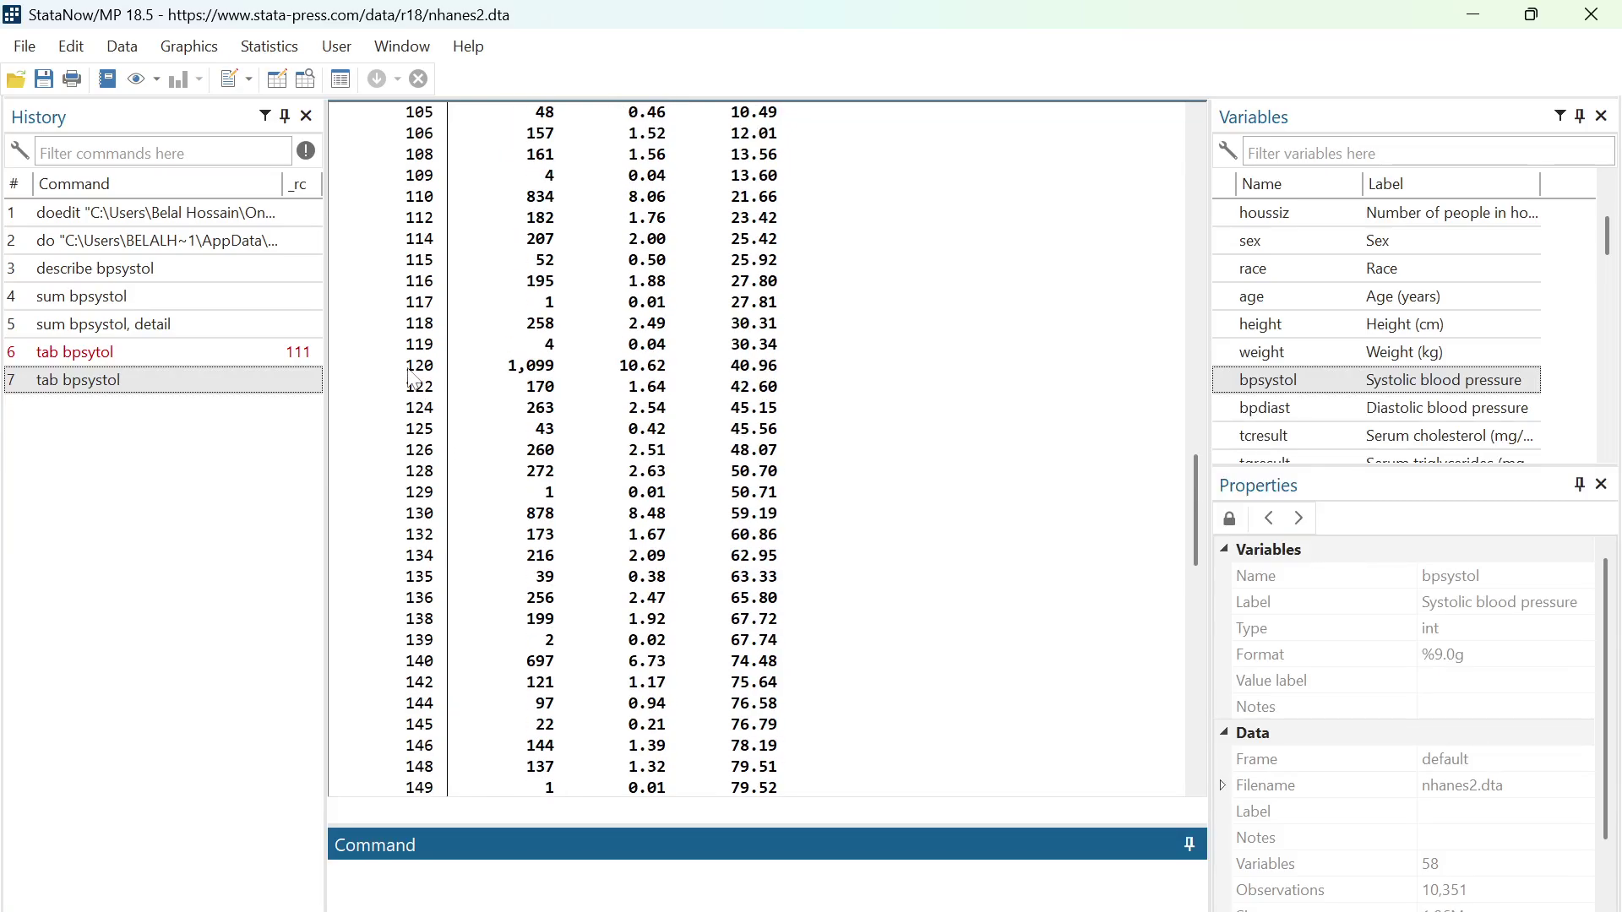
pyautogui.moveTo(412, 372); pyautogui.dragTo(566, 379)
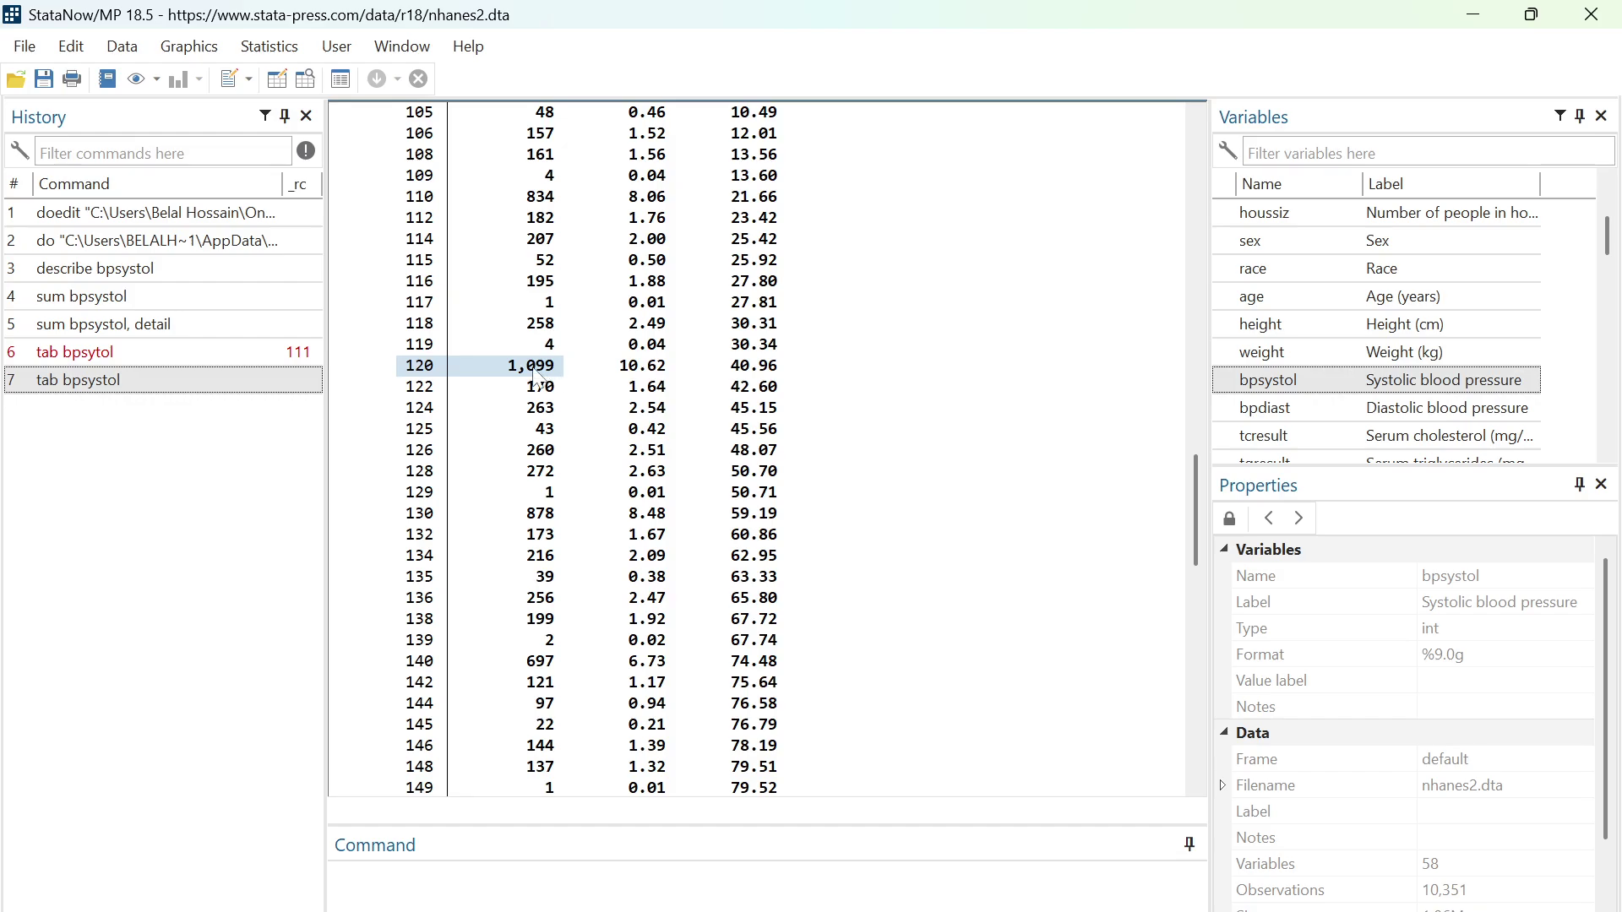
pyautogui.click(409, 378)
pyautogui.doubleClick(407, 369)
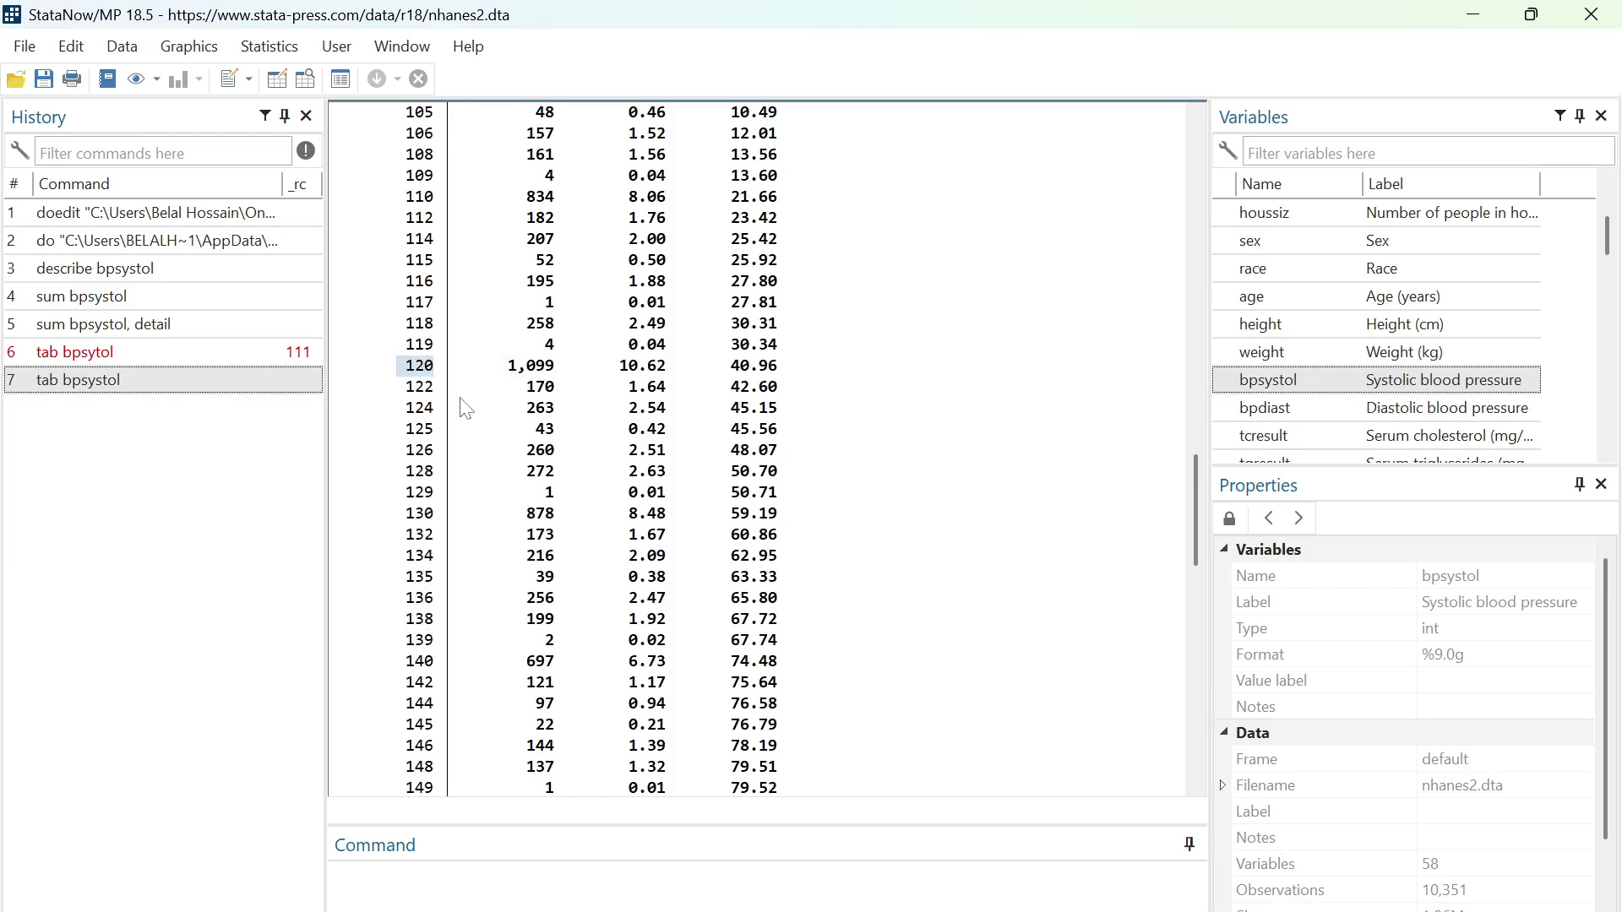